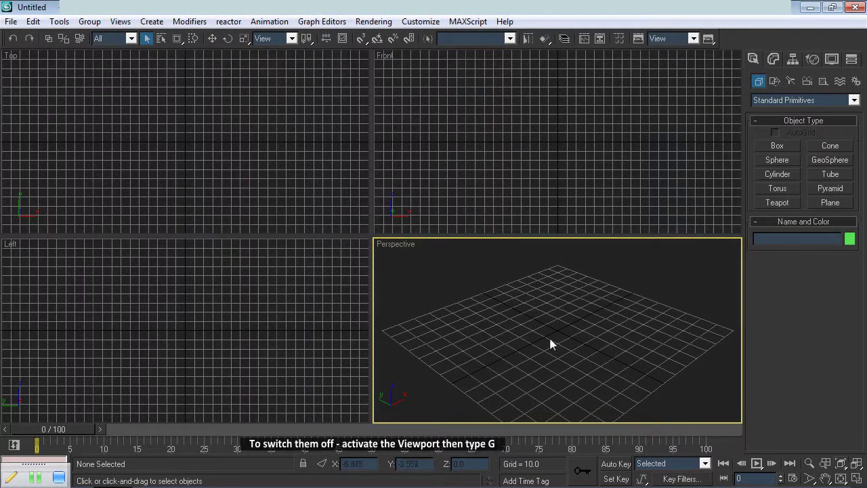
# Step: Hide the grid in the Perspective, Front, Top and Left viewports with G
pyautogui.press('g')
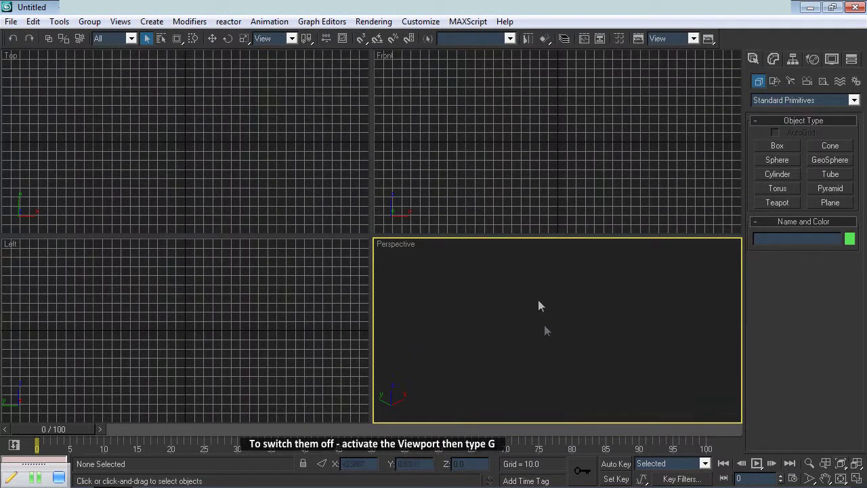
pyautogui.click(533, 186)
pyautogui.press('g')
pyautogui.click(282, 161)
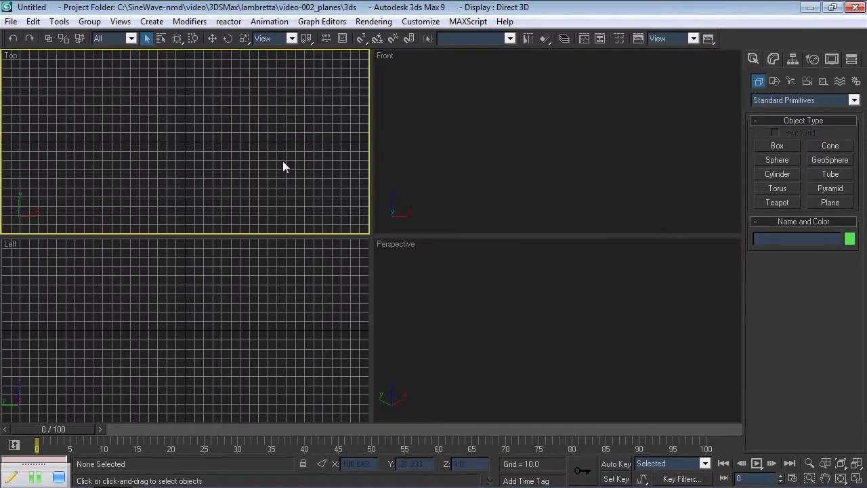
pyautogui.press('g')
pyautogui.click(251, 326)
pyautogui.press('g')
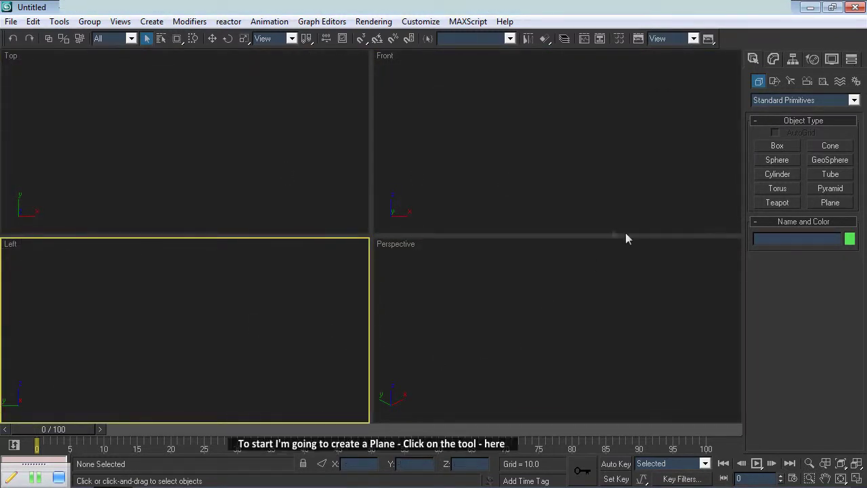
# Step: Draw a plane in the Top view and set it to 500 × 500 with 1 length and 1 width segment
pyautogui.click(830, 204)
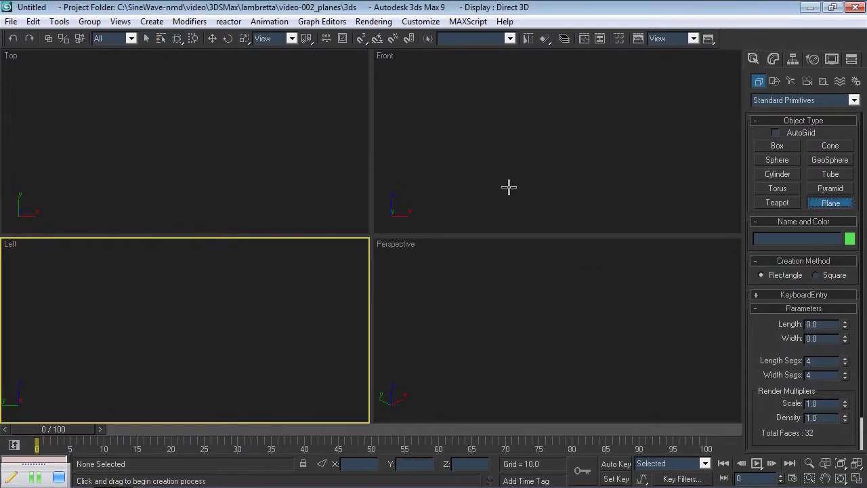
pyautogui.moveTo(49, 82); pyautogui.dragTo(296, 208)
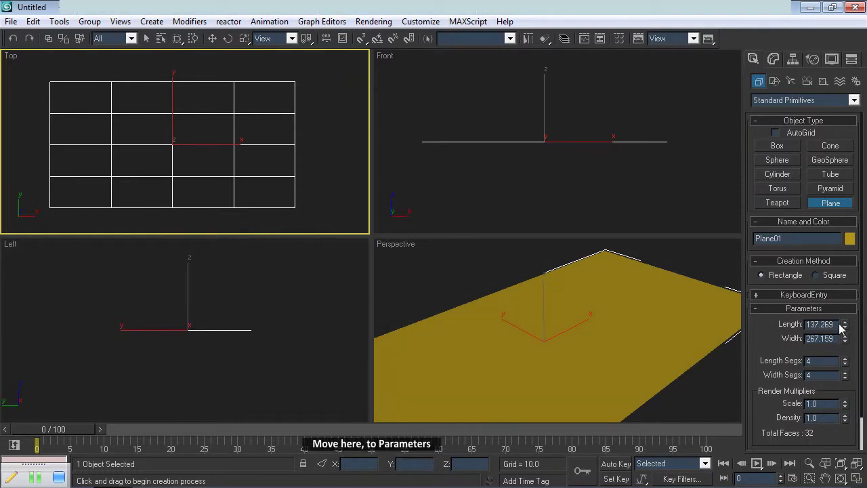
pyautogui.moveTo(839, 323); pyautogui.dragTo(806, 324)
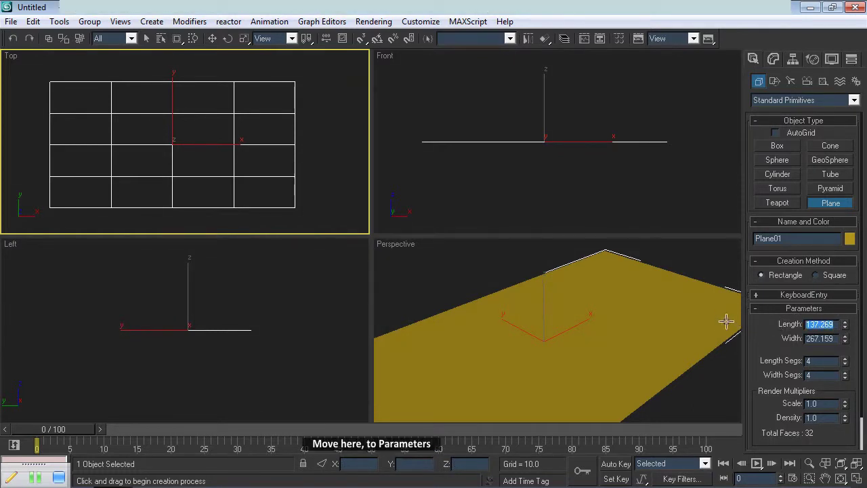
pyautogui.write('500')
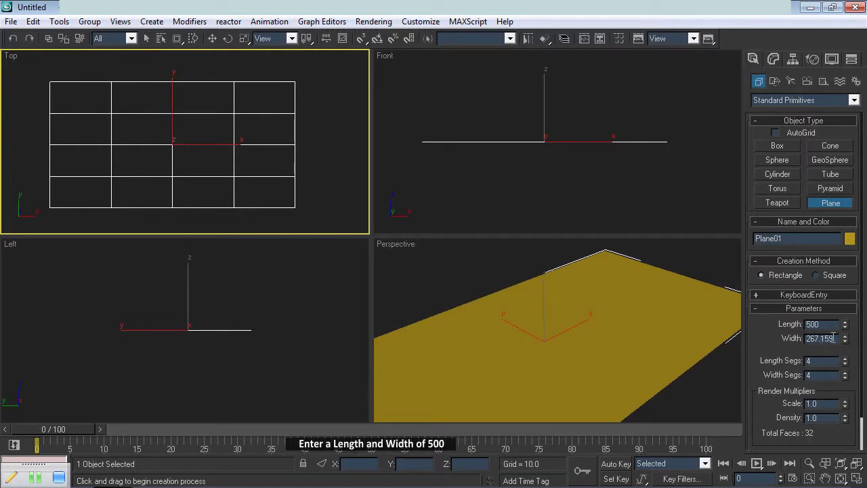
pyautogui.press('Return')
pyautogui.press('Tab')
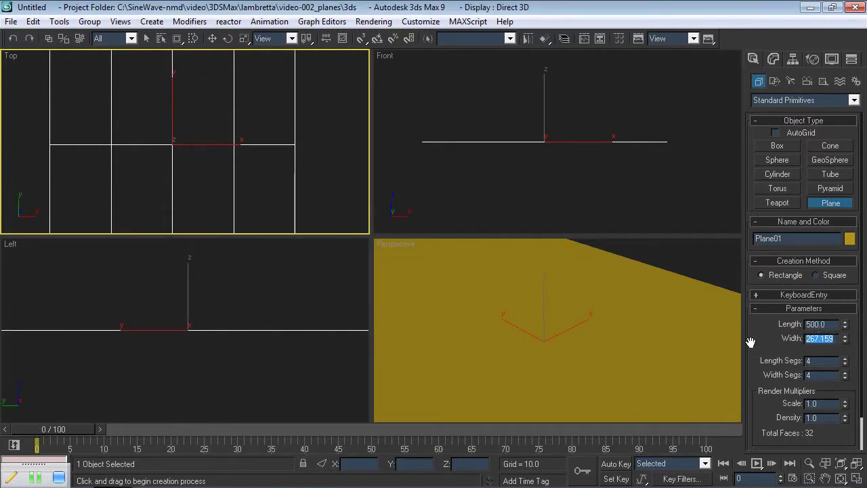
pyautogui.write('500')
pyautogui.press('Tab')
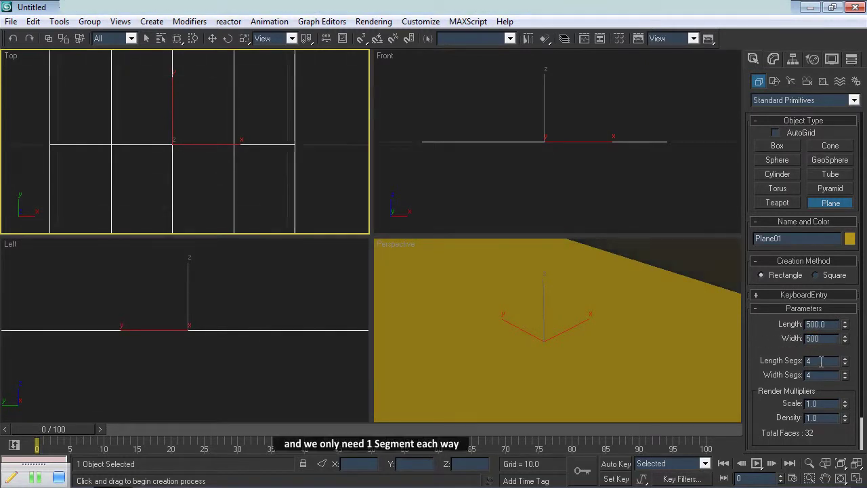
pyautogui.write('1')
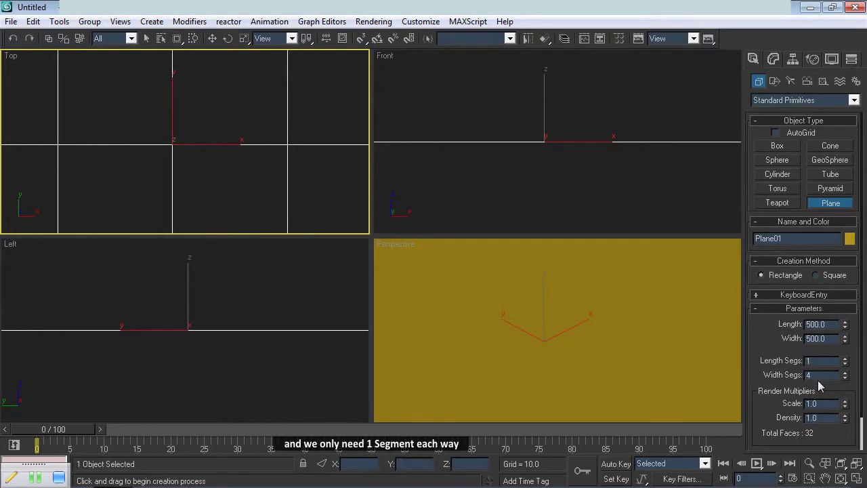
pyautogui.press('Tab')
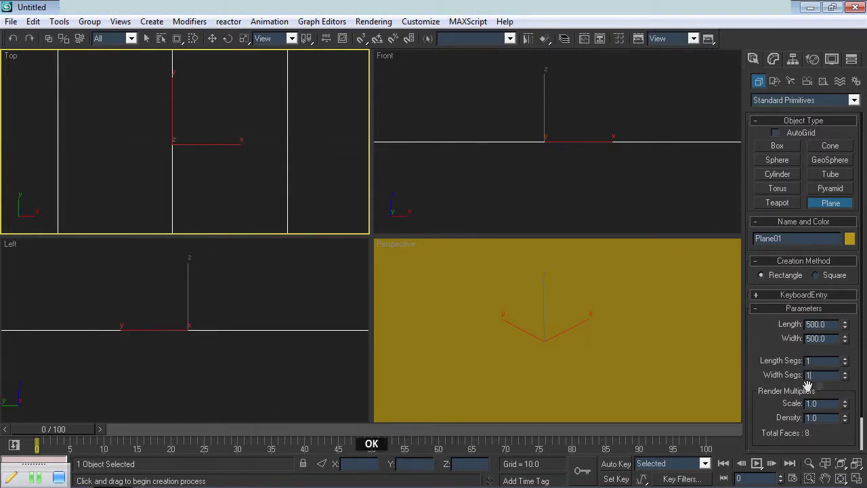
pyautogui.write('1')
pyautogui.press('Return')
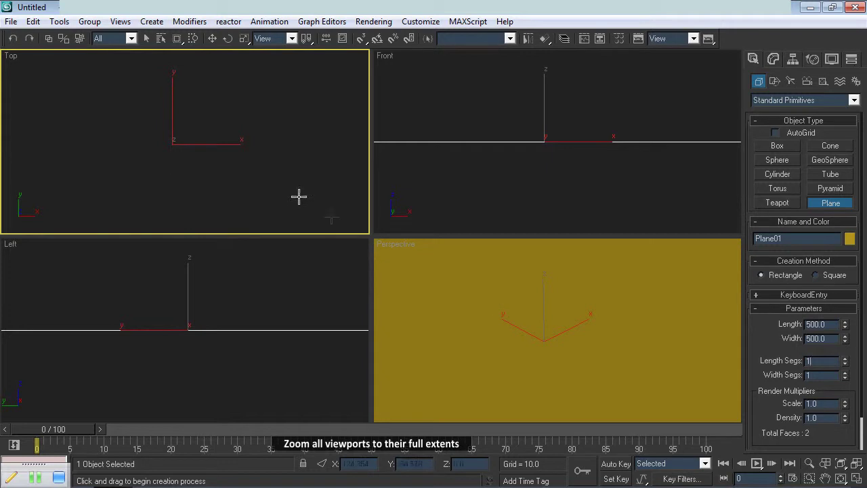
# Step: Zoom extents in all views and show the Top view smooth-shaded with edged faces
pyautogui.click(858, 469)
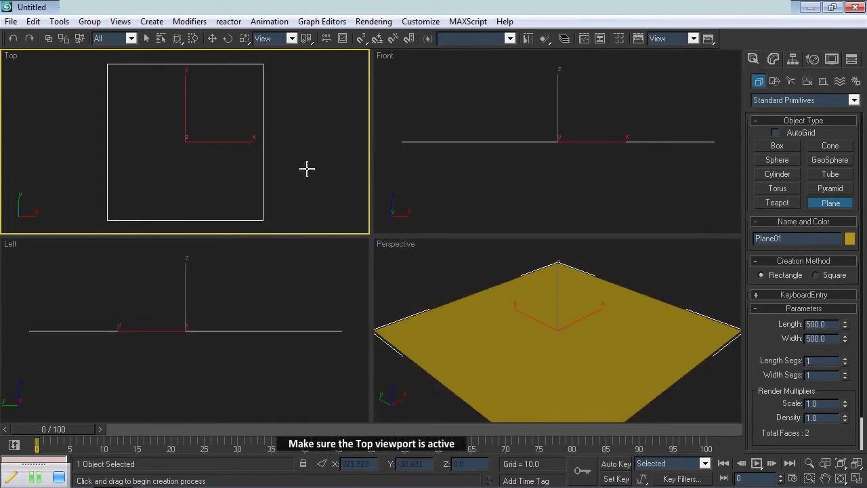
pyautogui.press('F3')
pyautogui.press('F4')
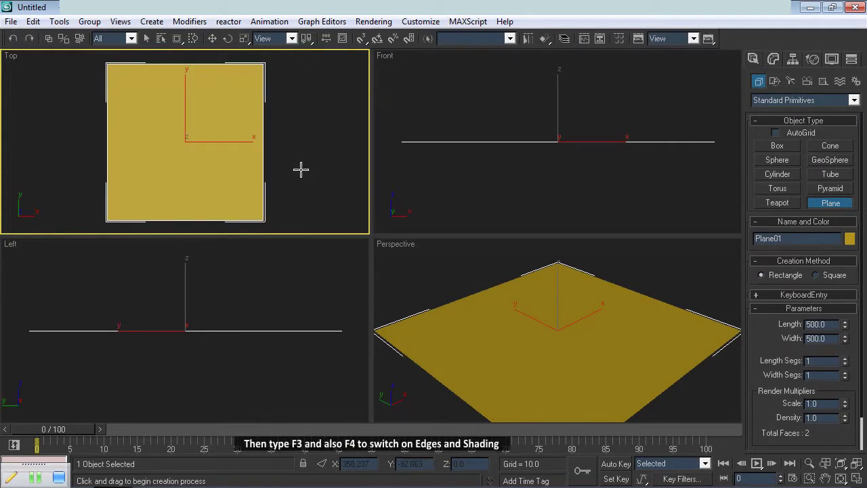
# Step: Maximize the Perspective view and turn on angle snap
pyautogui.click(478, 269)
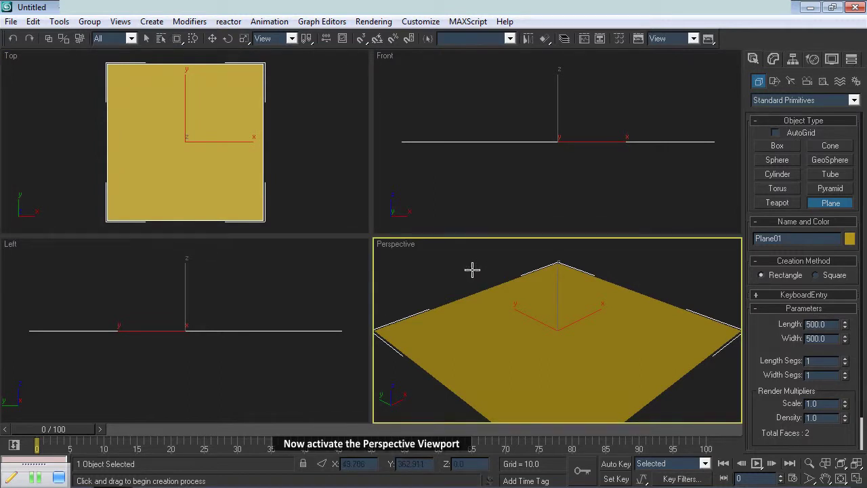
pyautogui.hotkey('alt', 'w')
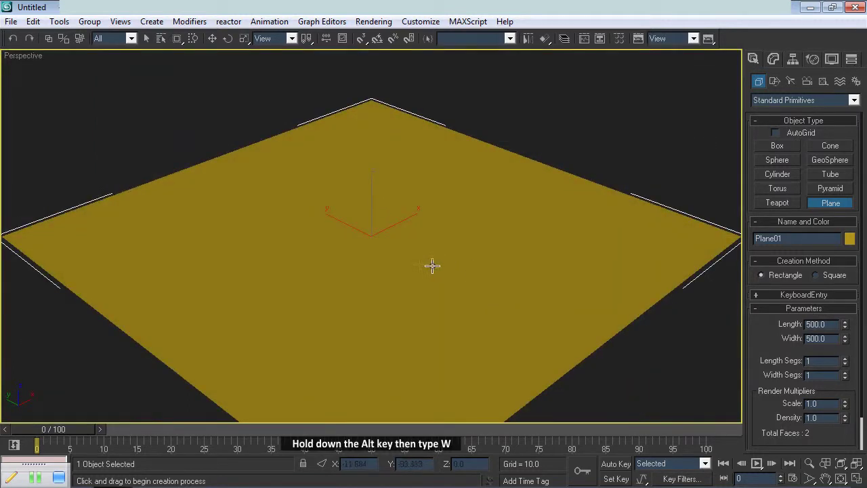
pyautogui.scroll(-4, 418, 247)
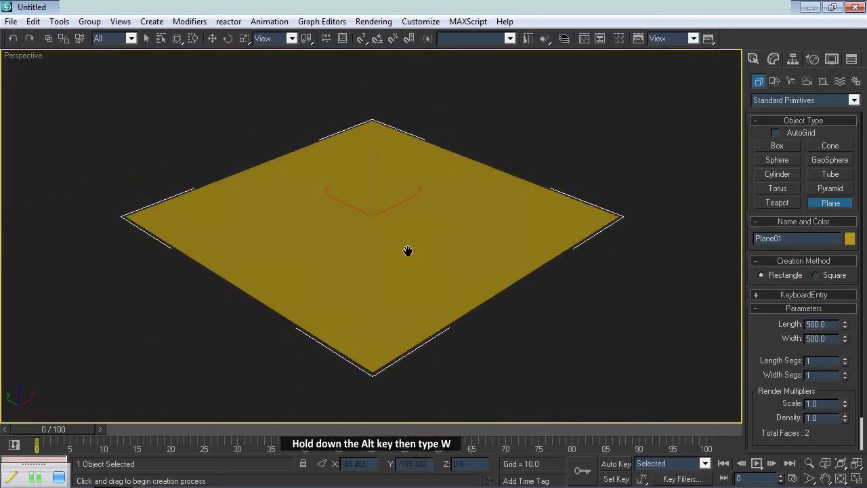
pyautogui.click(377, 39)
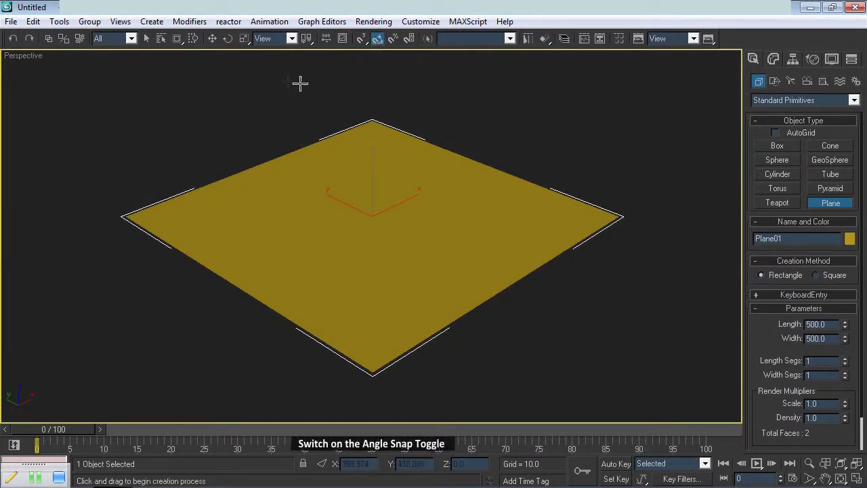
# Step: Shift-rotate a copy of the plane 90° upright and name the copy 'side'
pyautogui.click(229, 38)
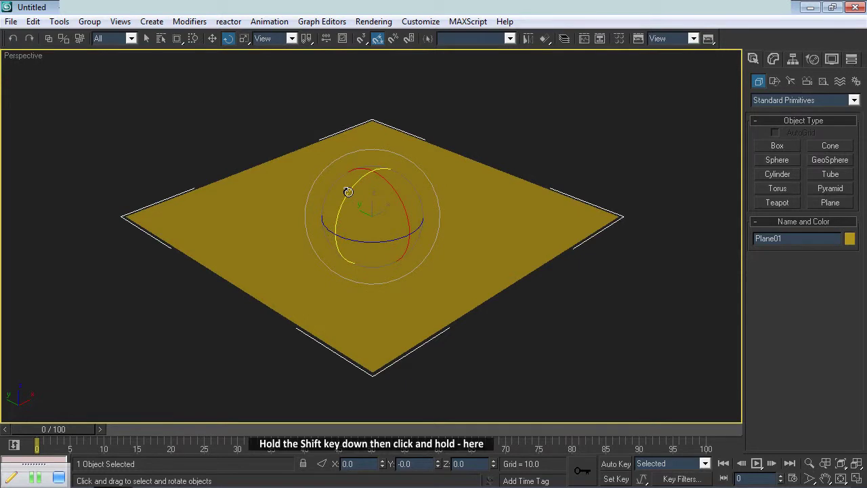
pyautogui.keyDown('shift'); pyautogui.moveTo(346, 190); pyautogui.dragTo(327, 252); pyautogui.keyUp('shift')
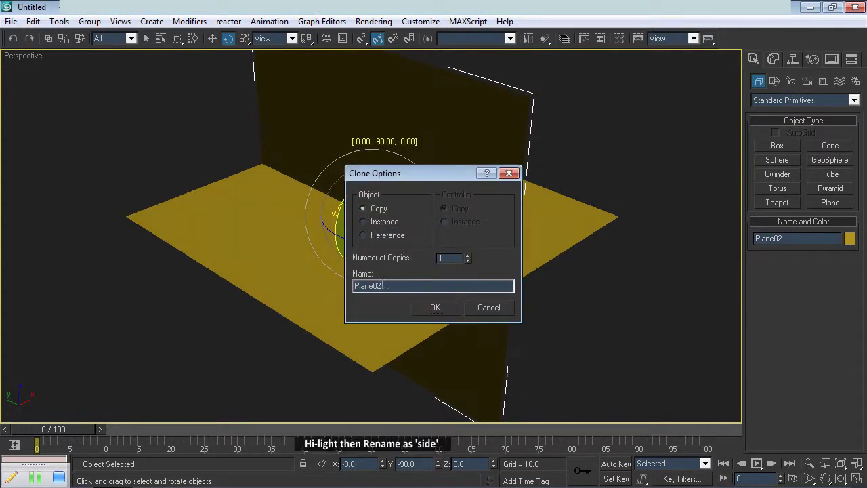
pyautogui.moveTo(383, 285); pyautogui.dragTo(315, 291)
pyautogui.write('side')
pyautogui.click(433, 307)
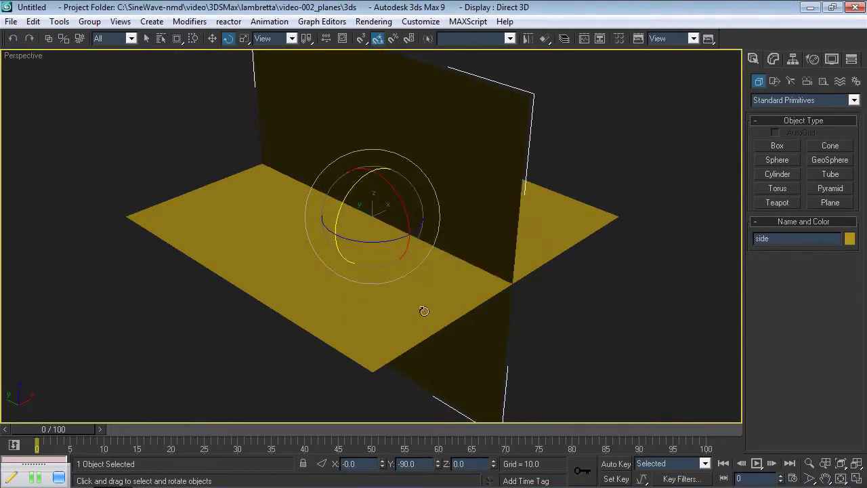
# Step: Rename the horizontal Plane01 to 'plan'
pyautogui.click(582, 215)
pyautogui.moveTo(797, 237); pyautogui.dragTo(697, 241)
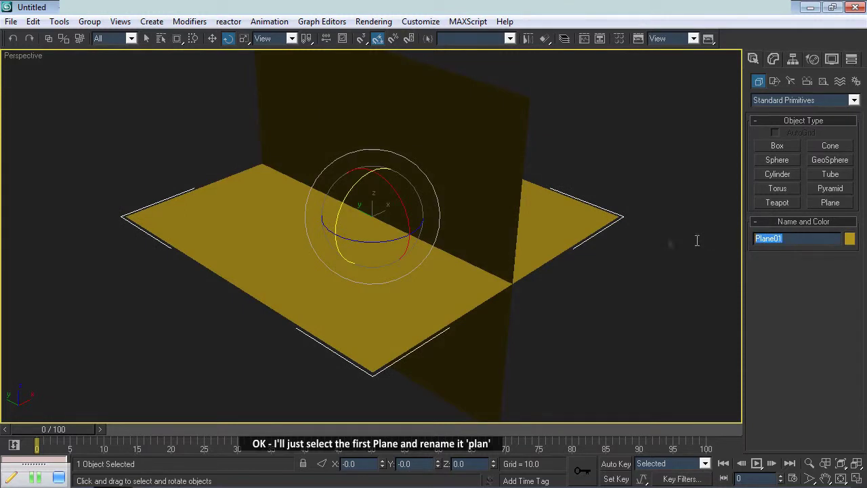
pyautogui.write('plan')
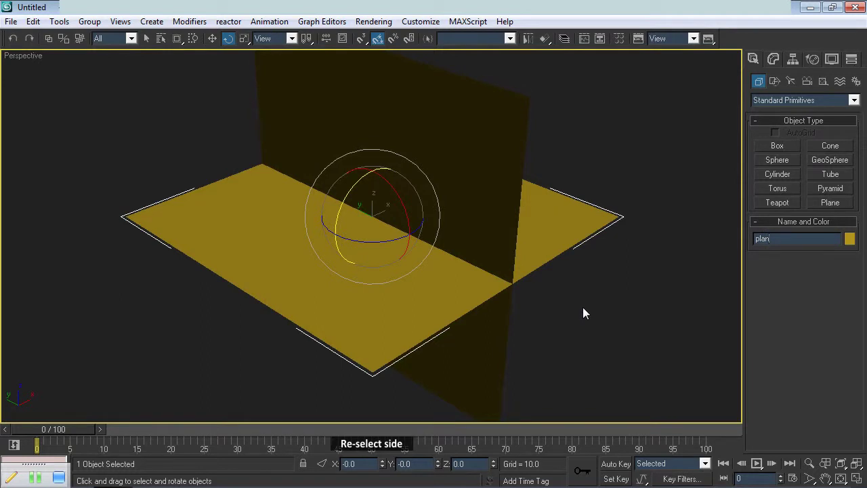
# Step: Shift-rotate a copy of side 90° about Z and name it 'front'
pyautogui.click(582, 307)
pyautogui.click(493, 109)
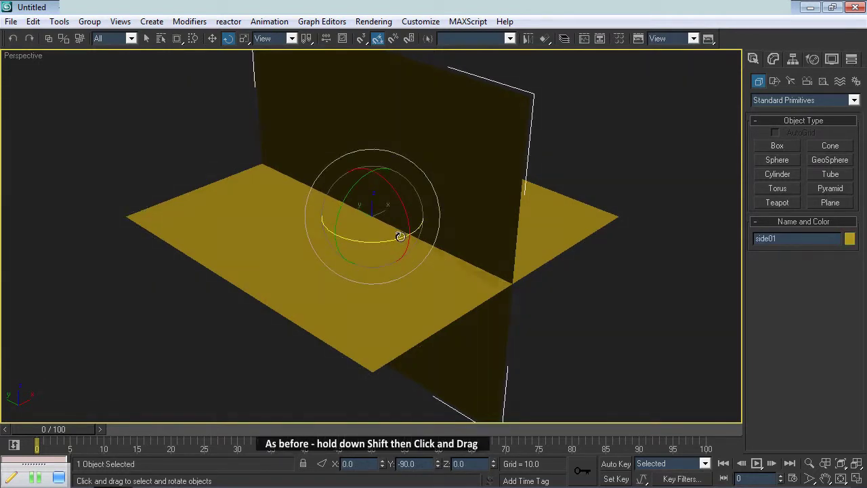
pyautogui.moveTo(401, 236)
pyautogui.keyDown('shift'); pyautogui.mouseDown()
pyautogui.moveTo(336, 242)
pyautogui.moveTo(347, 247)
pyautogui.mouseUp(); pyautogui.keyUp('shift')
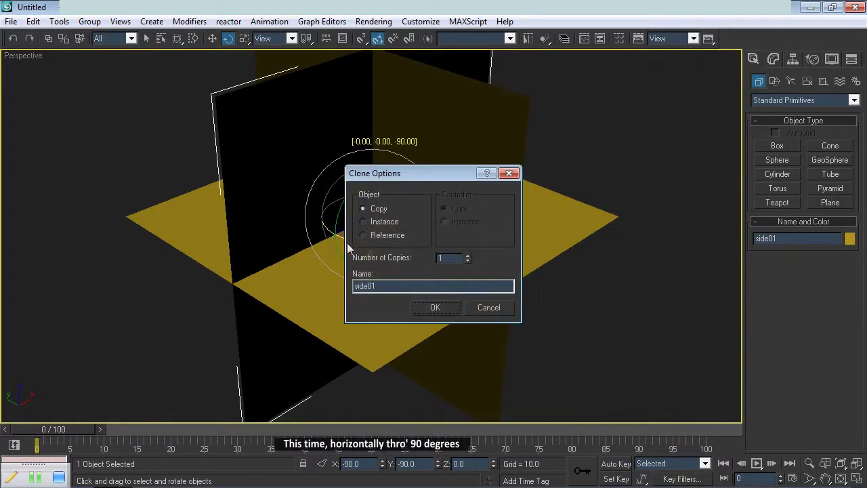
pyautogui.doubleClick(382, 286)
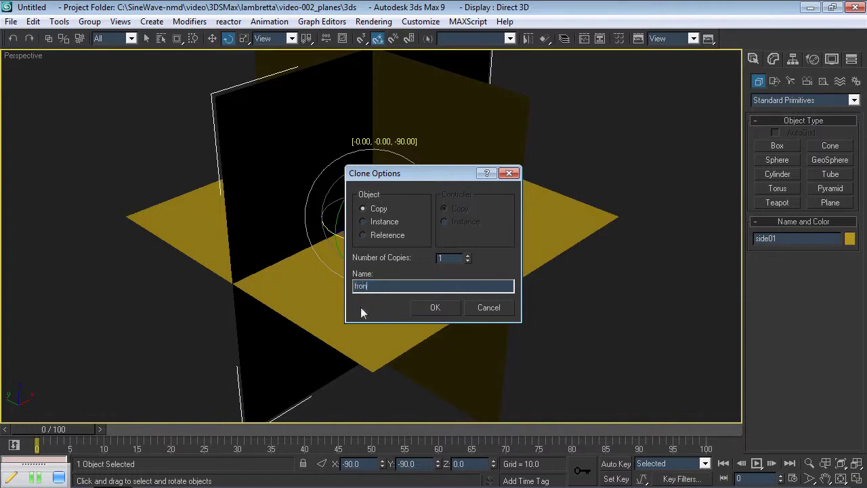
pyautogui.write('front')
pyautogui.click(428, 306)
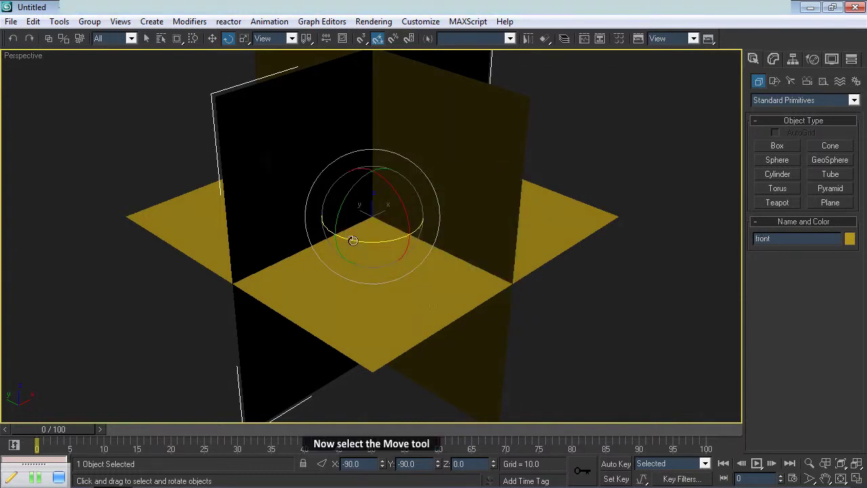
# Step: Shift-move a copy of front along Y and name the copy 'rear'
pyautogui.click(212, 39)
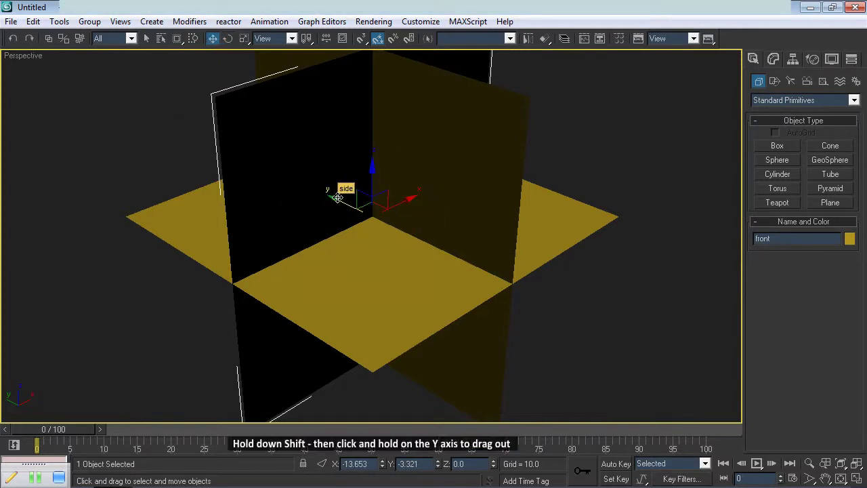
pyautogui.keyDown('shift'); pyautogui.moveTo(337, 197); pyautogui.dragTo(252, 134); pyautogui.keyUp('shift')
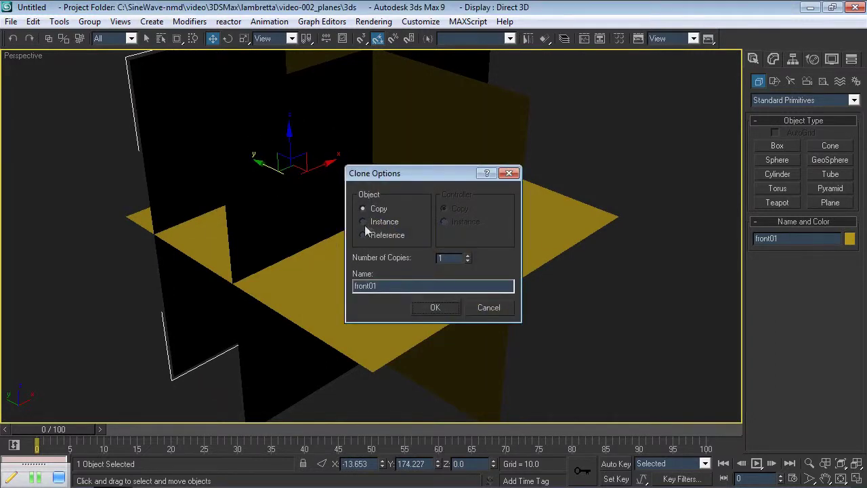
pyautogui.doubleClick(383, 285)
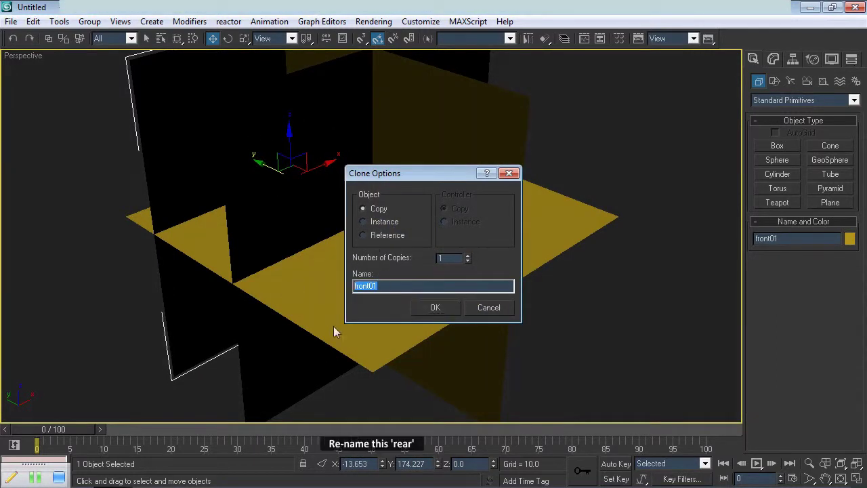
pyautogui.write('rear')
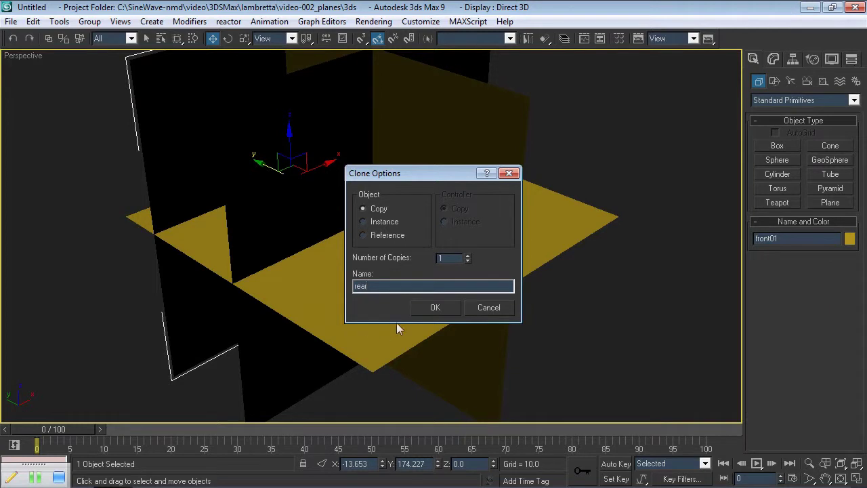
pyautogui.click(437, 307)
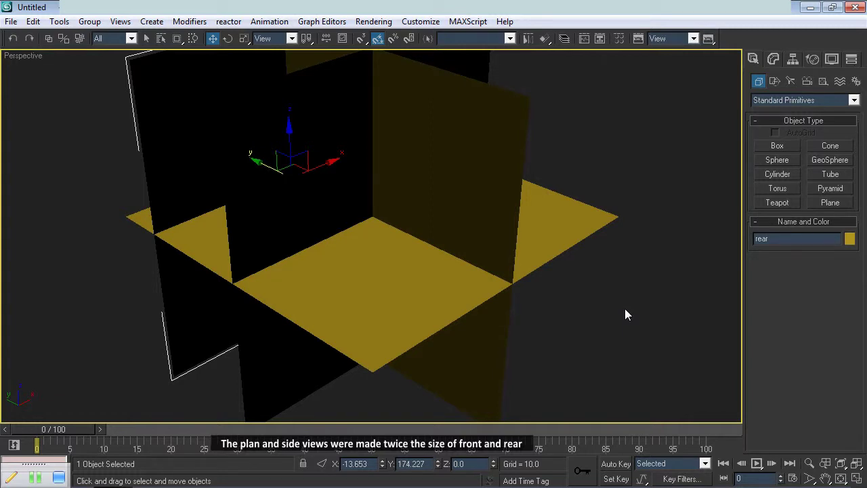
# Step: Resize the plan floor plane to Length 1000 and Width 1000 in the Modify panel
pyautogui.click(580, 221)
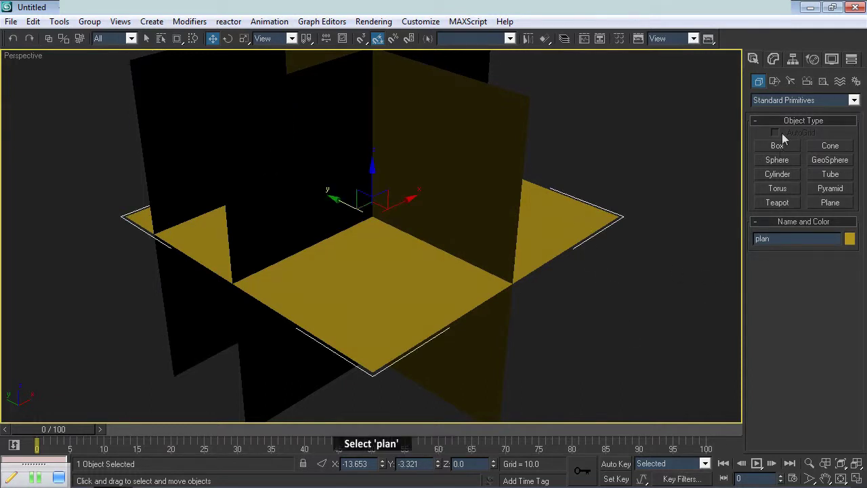
pyautogui.click(773, 60)
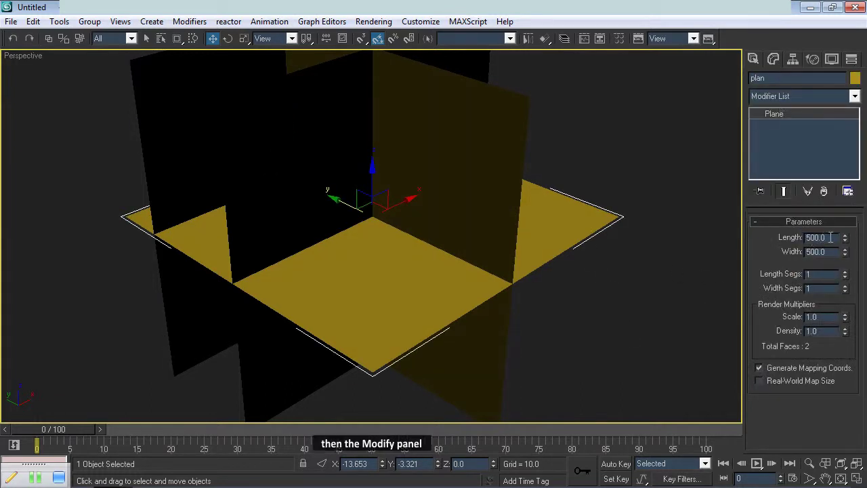
pyautogui.moveTo(830, 237); pyautogui.dragTo(760, 237)
pyautogui.write('100')
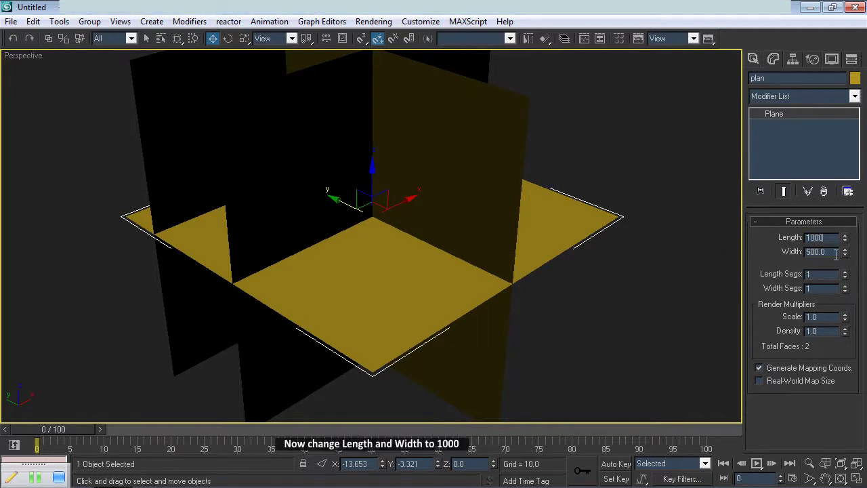
pyautogui.write('0')
pyautogui.moveTo(836, 254); pyautogui.dragTo(774, 253)
pyautogui.write('1')
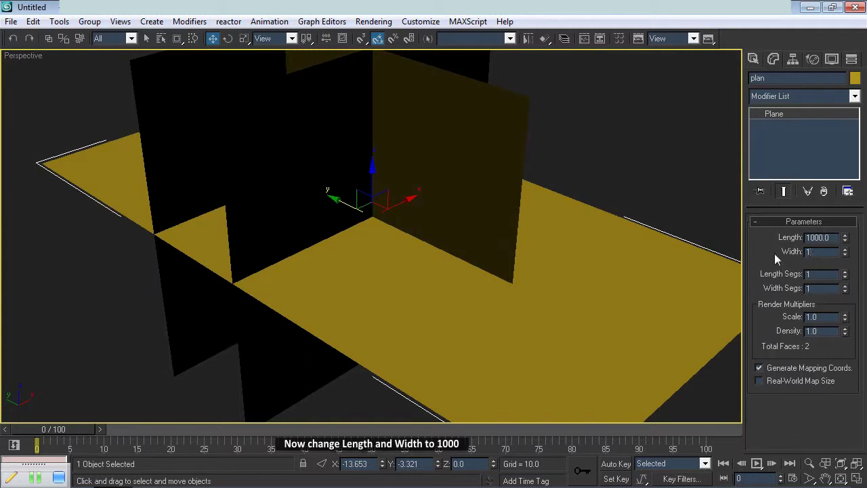
pyautogui.write('000')
pyautogui.click(836, 241)
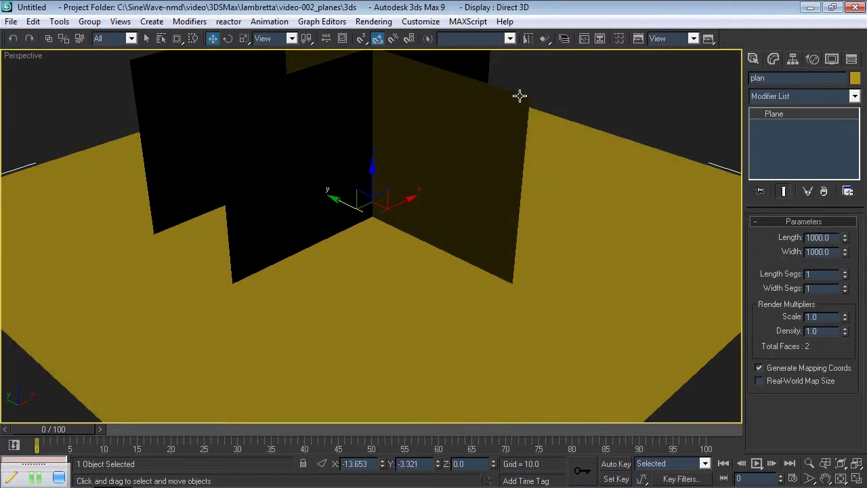
# Step: Set the side plane's Length and Width to 1000 each
pyautogui.click(520, 92)
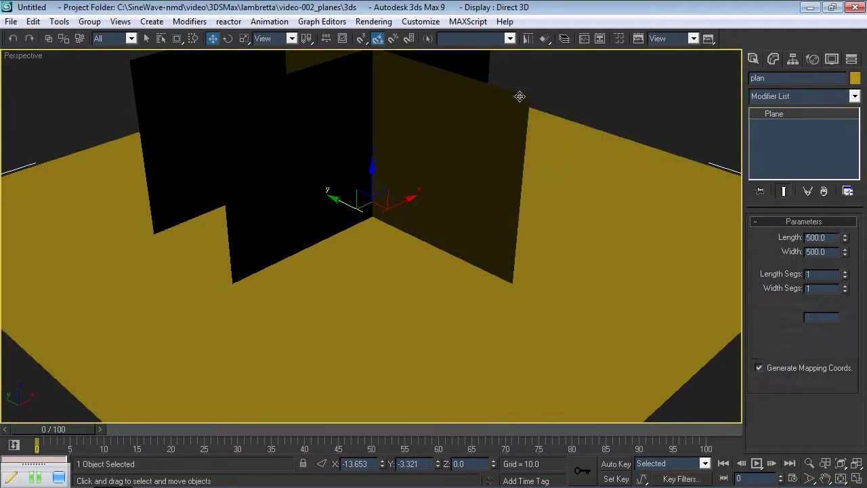
pyautogui.doubleClick(829, 237)
pyautogui.write('1')
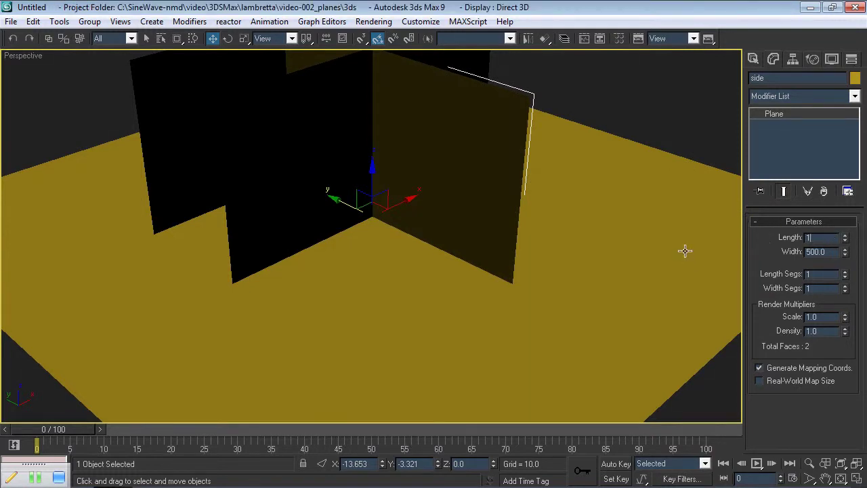
pyautogui.write('000')
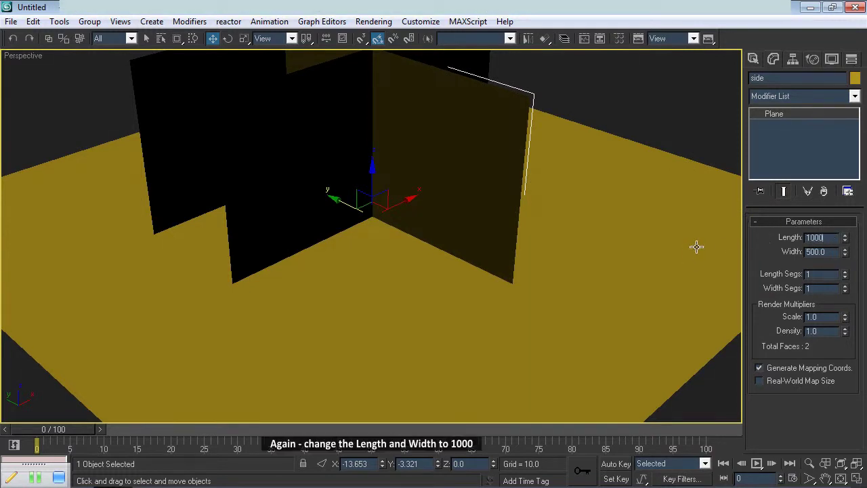
pyautogui.doubleClick(829, 251)
pyautogui.write('1')
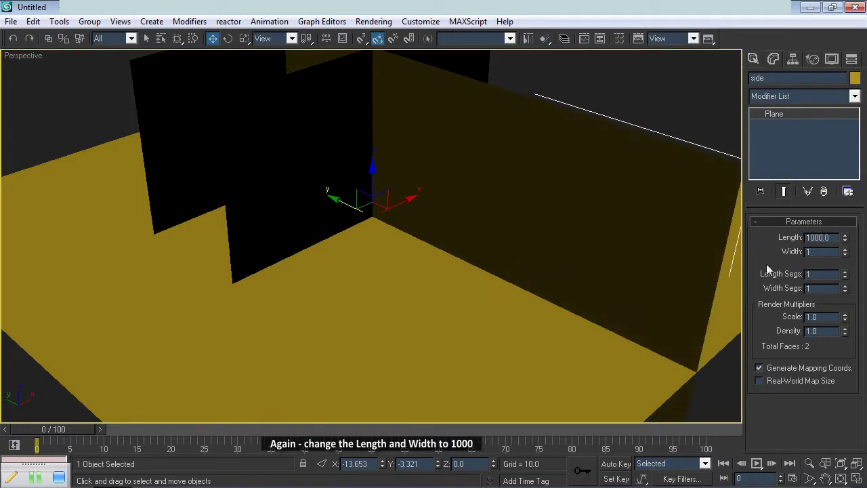
pyautogui.write('000')
pyautogui.click(812, 273)
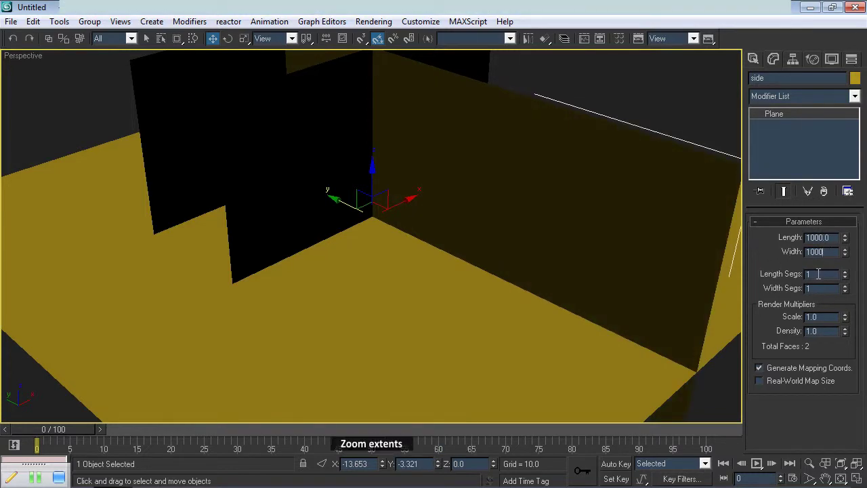
# Step: Zoom extents, orbit the Perspective view around the planes, and deselect everything
pyautogui.click(850, 469)
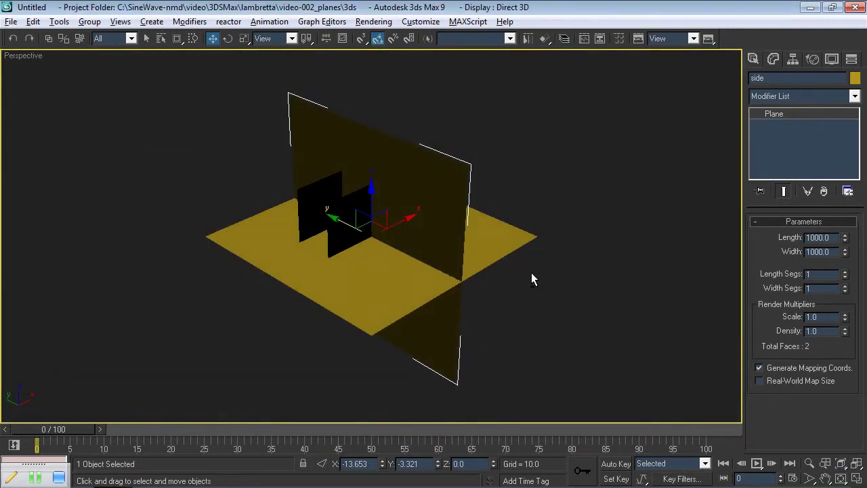
pyautogui.keyDown('alt'); pyautogui.moveTo(531, 272); pyautogui.dragTo(662, 281, button='middle'); pyautogui.keyUp('alt')
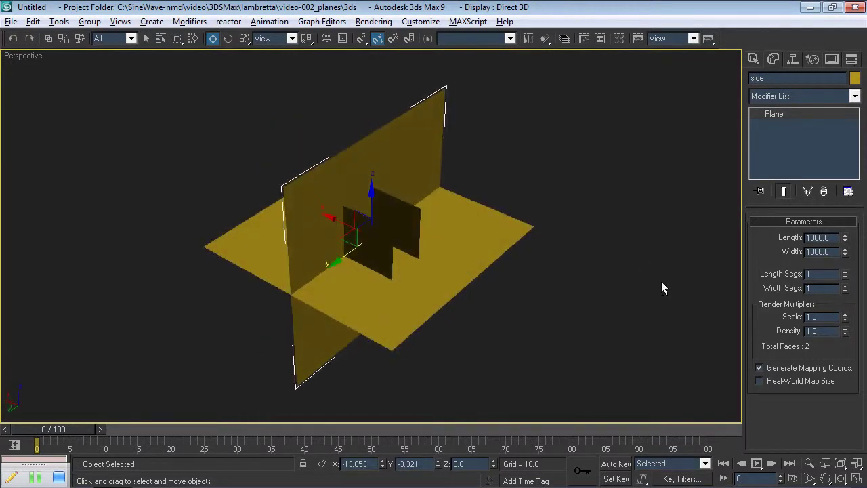
pyautogui.click(686, 383)
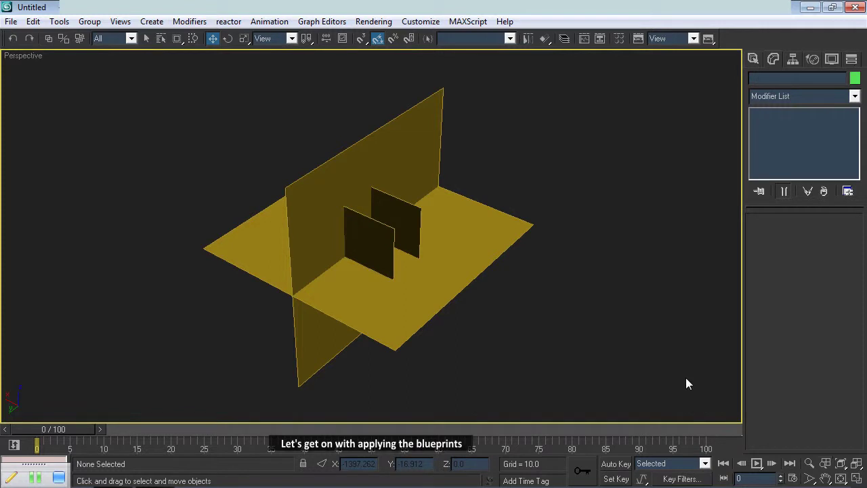
# Step: Assign the first Material Editor slot to the plan floor plane and rename the material 'plan'
pyautogui.click(510, 228)
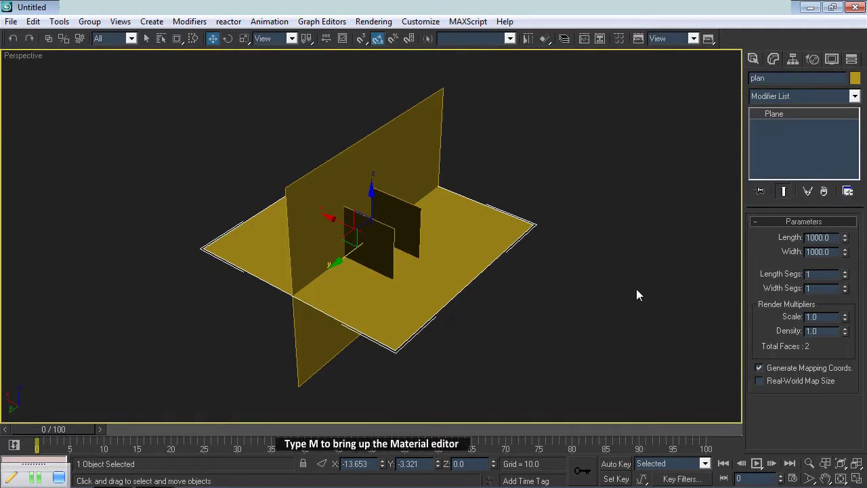
pyautogui.press('m')
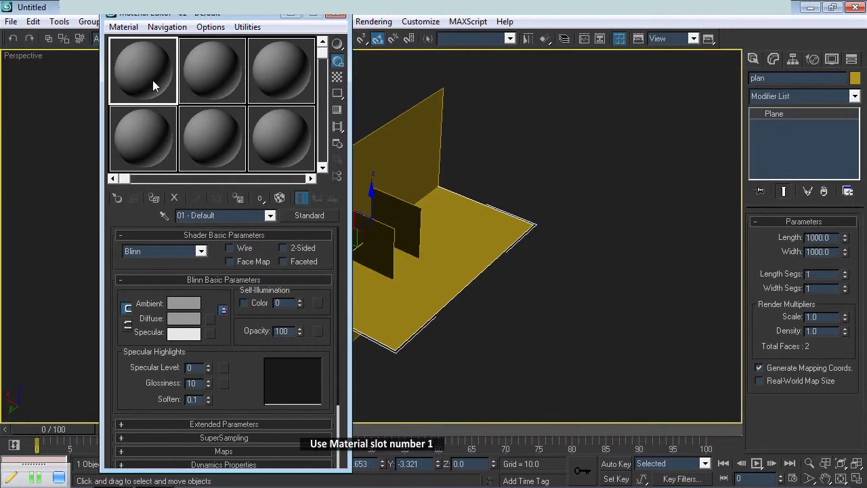
pyautogui.click(155, 198)
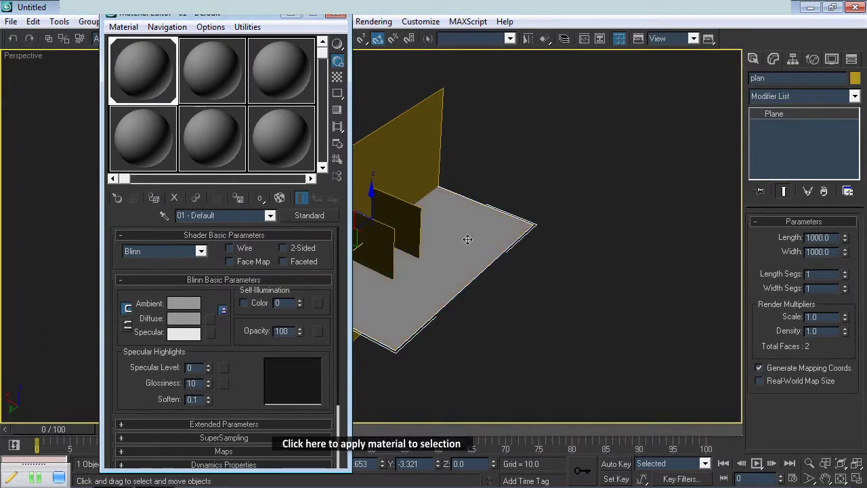
pyautogui.click(222, 215)
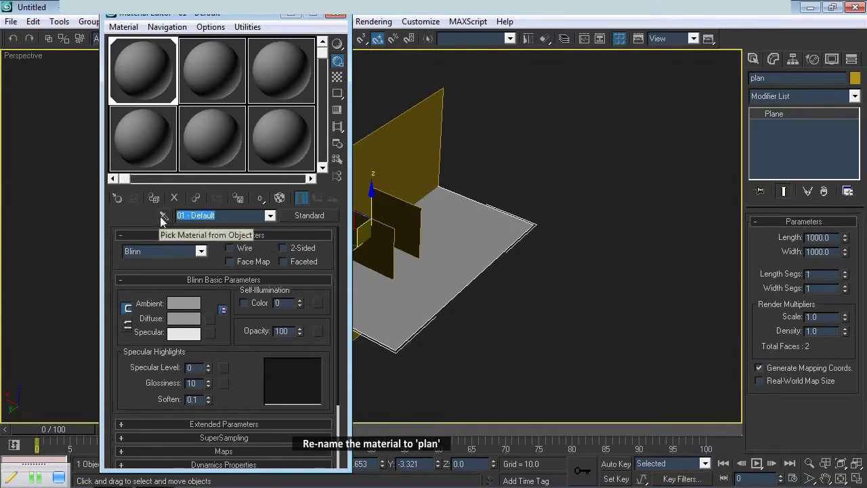
pyautogui.write('plan')
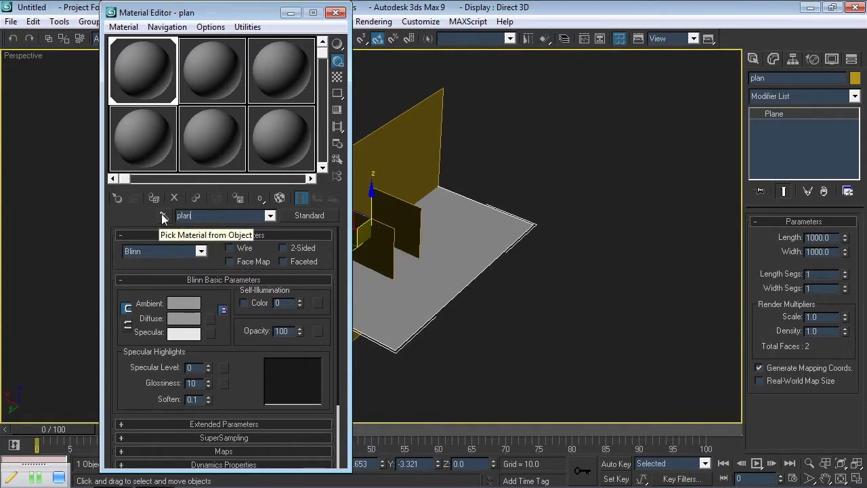
# Step: Load plan.jpg as a Bitmap map in the plan material's Diffuse Color slot
pyautogui.click(224, 451)
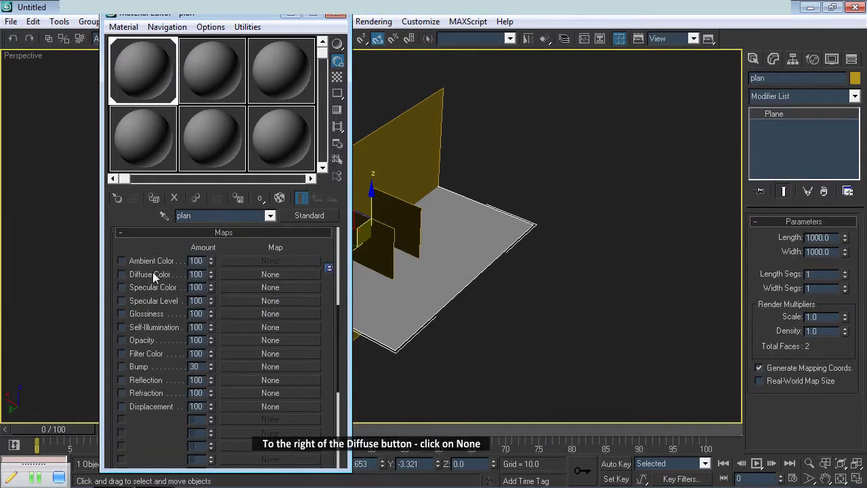
pyautogui.click(269, 274)
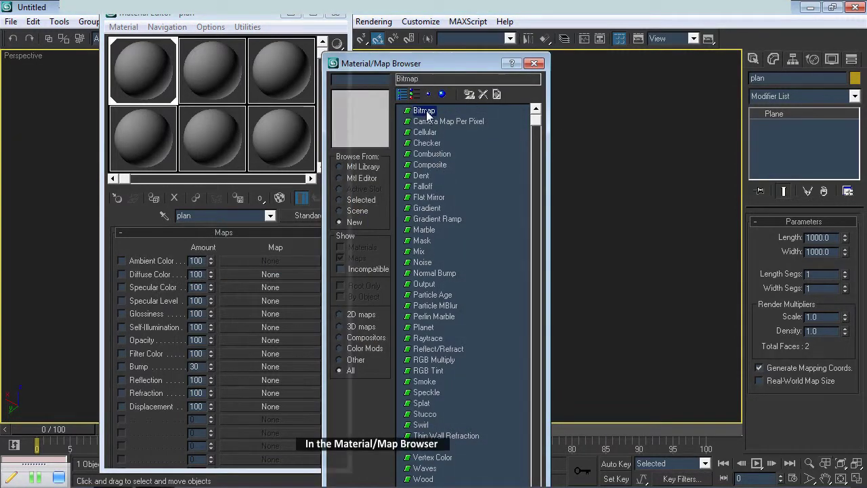
pyautogui.doubleClick(426, 112)
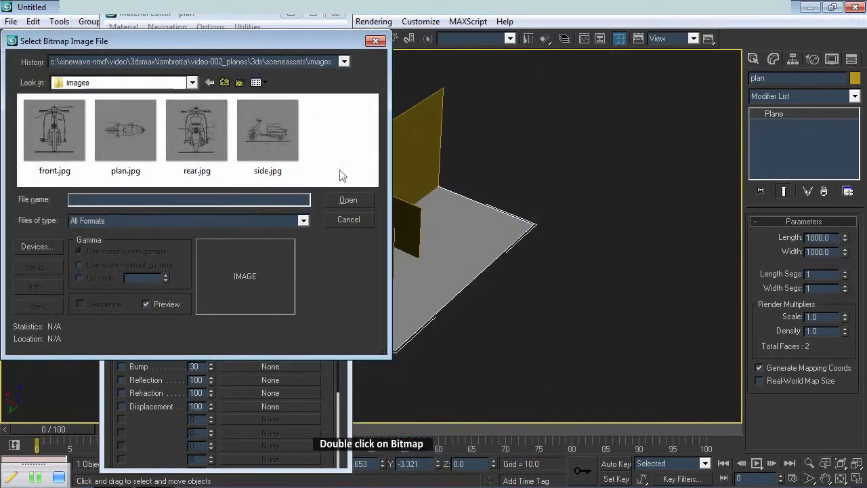
pyautogui.doubleClick(123, 132)
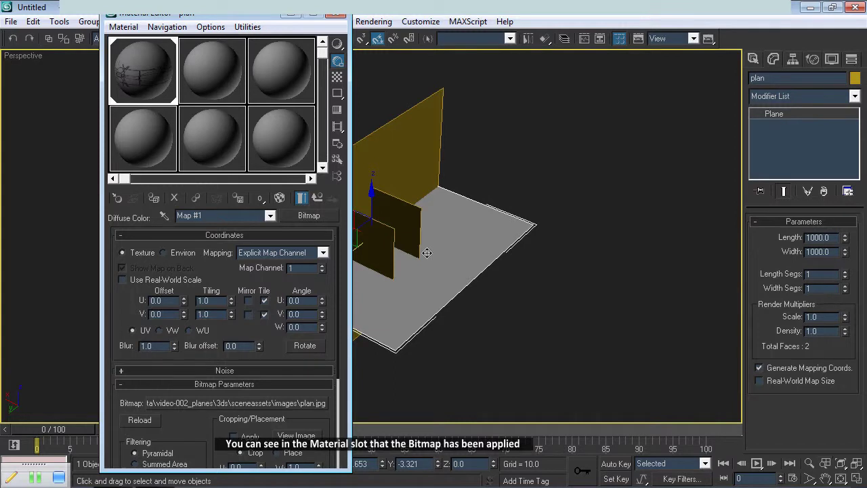
# Step: Show the plan.jpg map on the floor plane in the viewport and set its W angle to 270
pyautogui.moveTo(435, 258); pyautogui.dragTo(568, 287, button='middle')
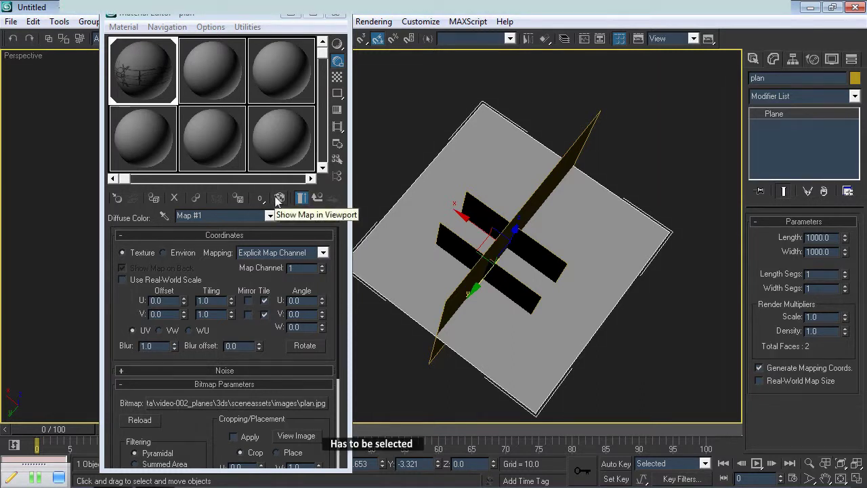
pyautogui.click(278, 198)
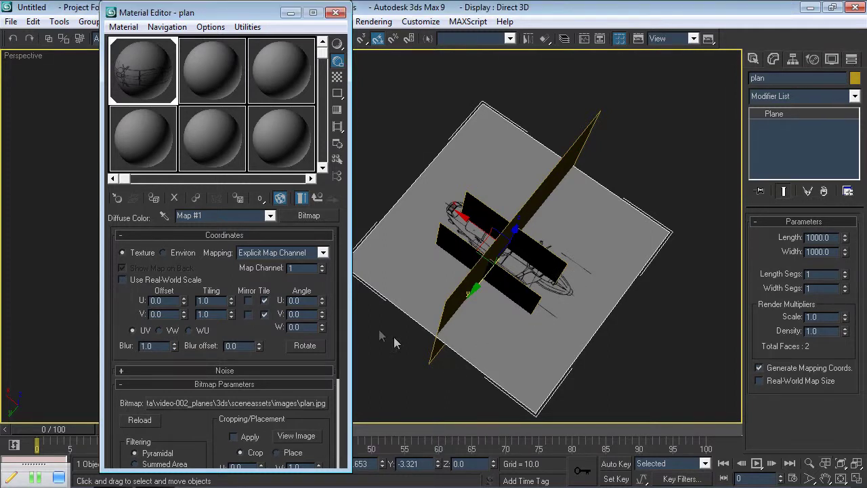
pyautogui.doubleClick(312, 328)
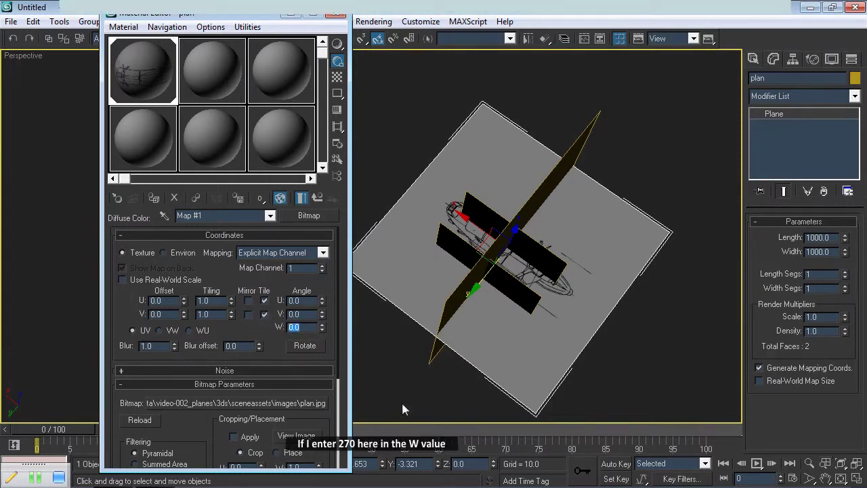
pyautogui.write('270')
pyautogui.click(311, 314)
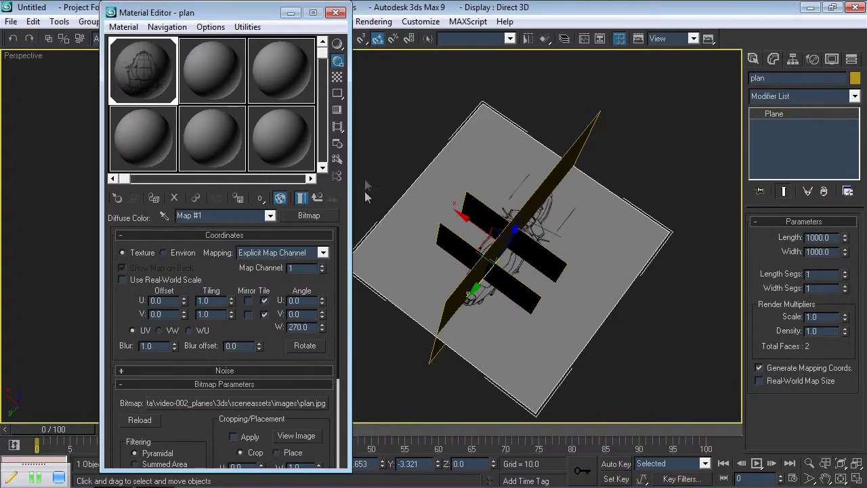
# Step: Minimize the Material Editor and orbit to a tilted side view of the textured floor and planes
pyautogui.click(290, 14)
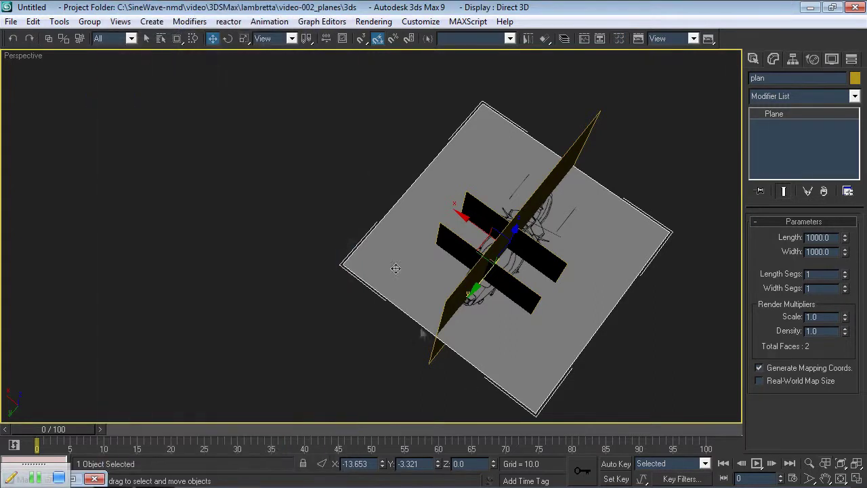
pyautogui.keyDown('alt'); pyautogui.moveTo(439, 330); pyautogui.dragTo(419, 264, button='middle'); pyautogui.keyUp('alt')
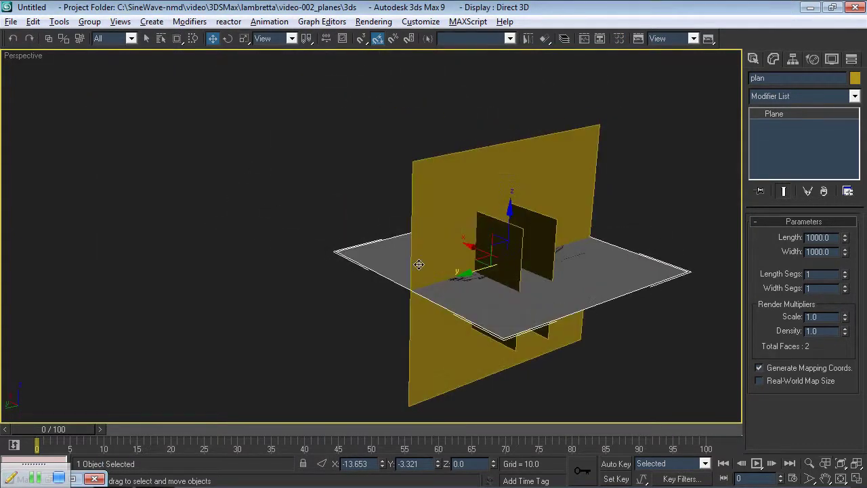
pyautogui.keyDown('alt'); pyautogui.moveTo(519, 264); pyautogui.dragTo(414, 275, button='middle'); pyautogui.keyUp('alt')
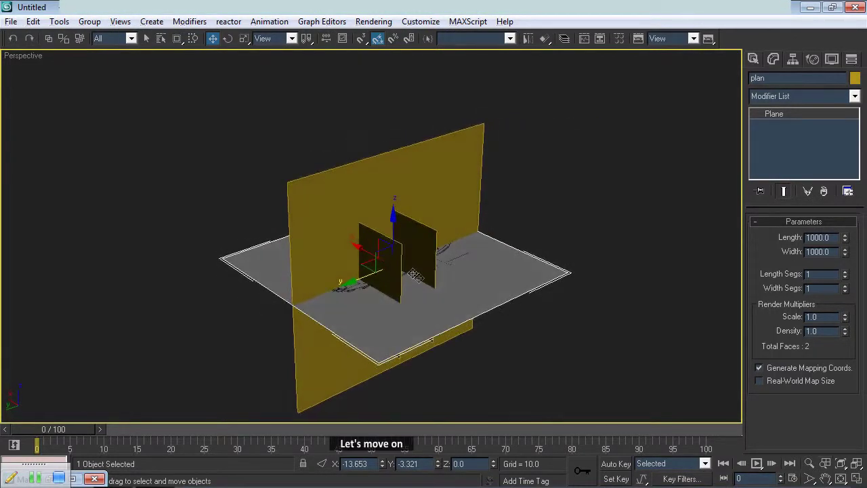
# Step: Select the side plane, name material slot 2 'side' and assign it to the plane
pyautogui.click(471, 137)
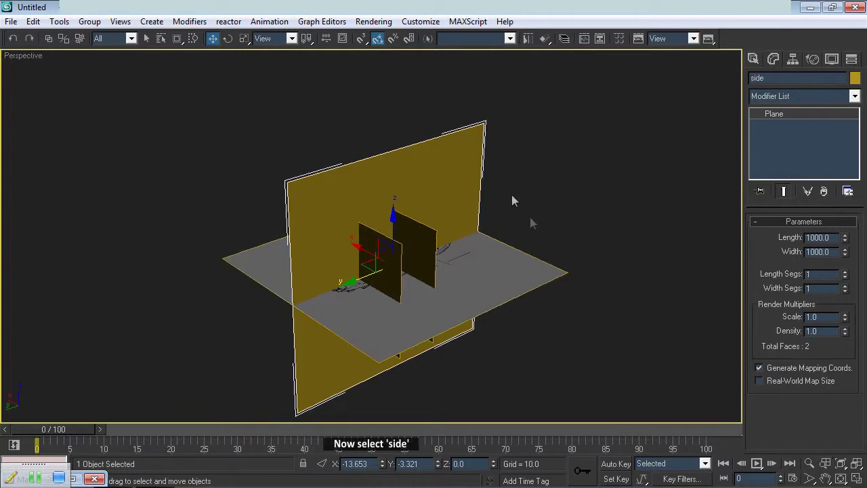
pyautogui.press('m')
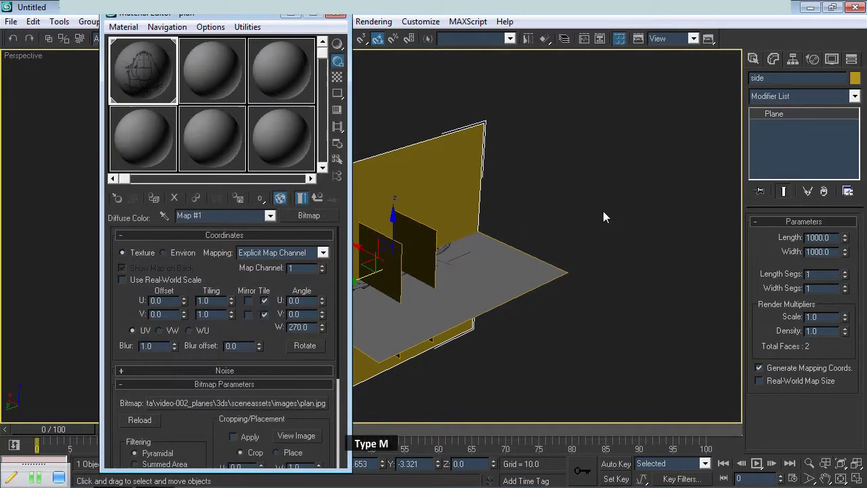
pyautogui.click(203, 68)
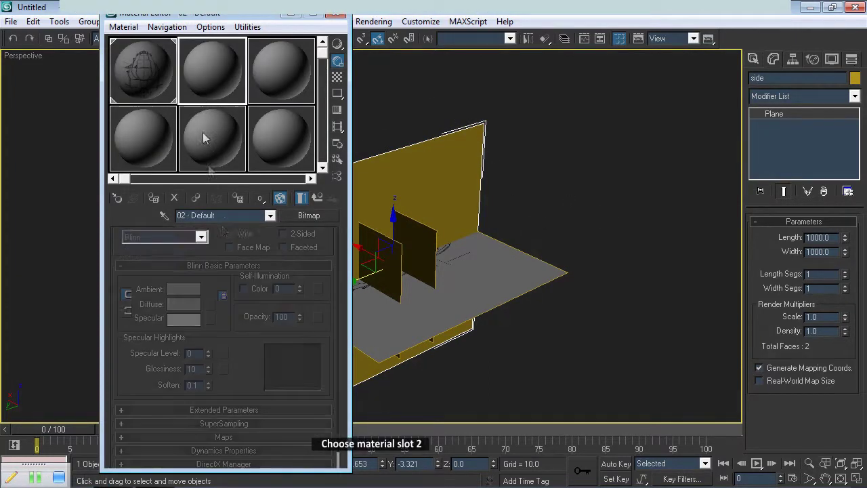
pyautogui.click(213, 215)
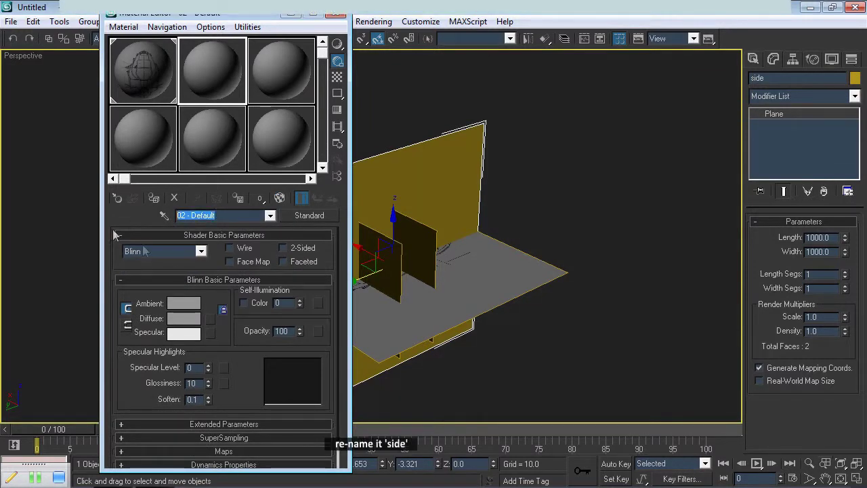
pyautogui.write('side')
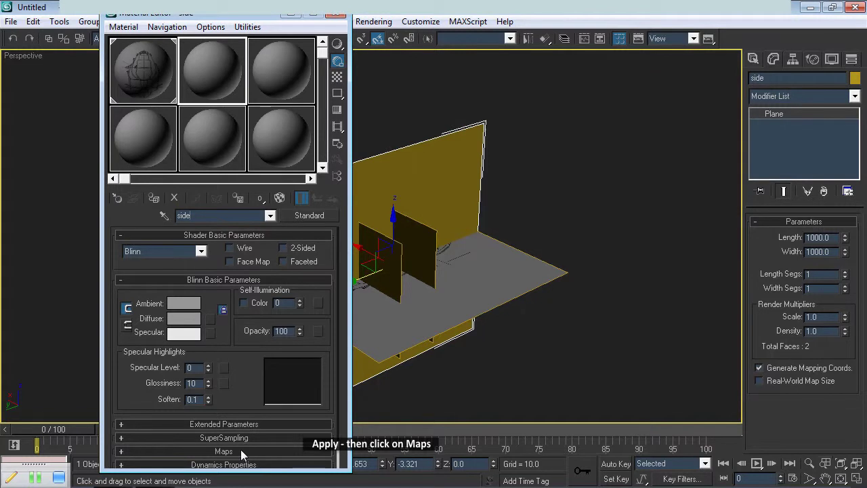
pyautogui.click(154, 198)
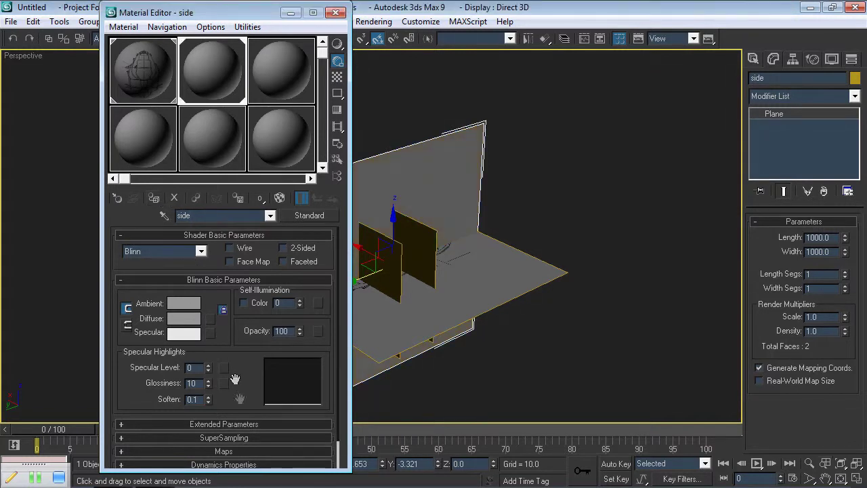
# Step: Load side.jpg as the side material's diffuse bitmap and show it on the side plane in the viewport
pyautogui.click(239, 450)
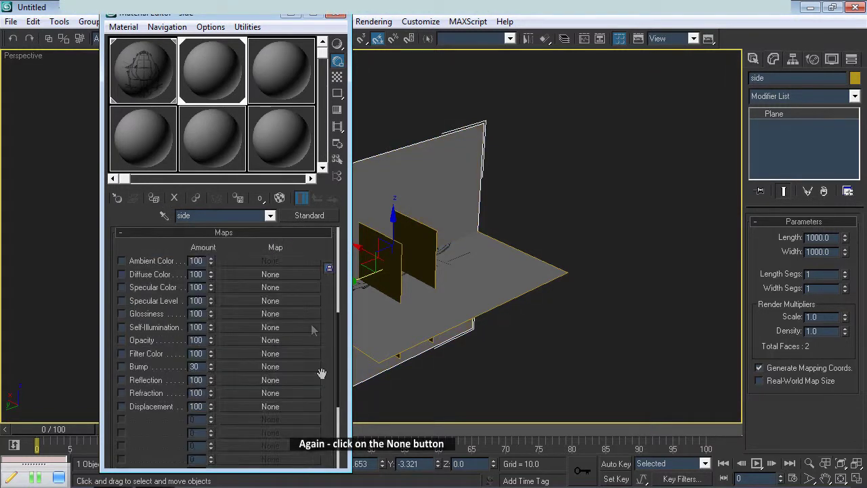
pyautogui.click(277, 275)
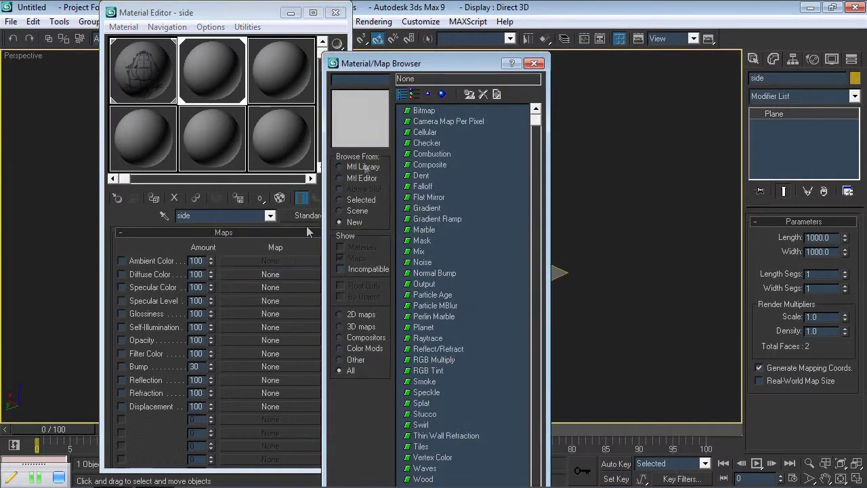
pyautogui.doubleClick(418, 110)
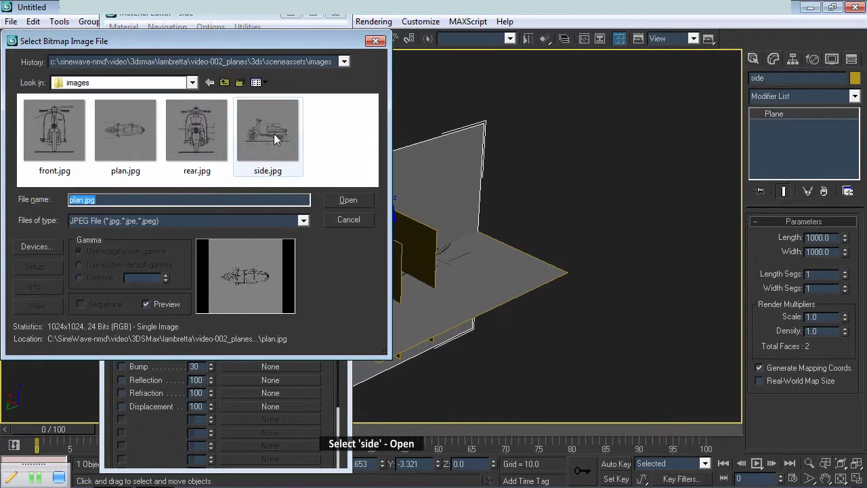
pyautogui.doubleClick(275, 136)
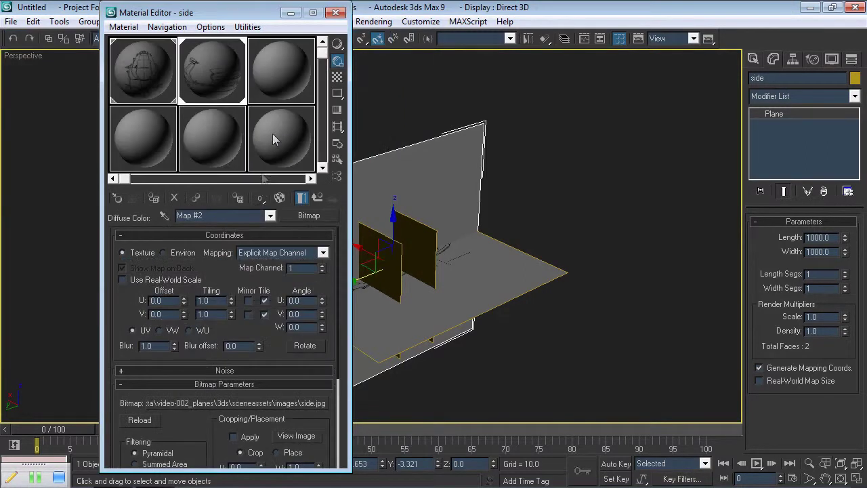
pyautogui.click(280, 198)
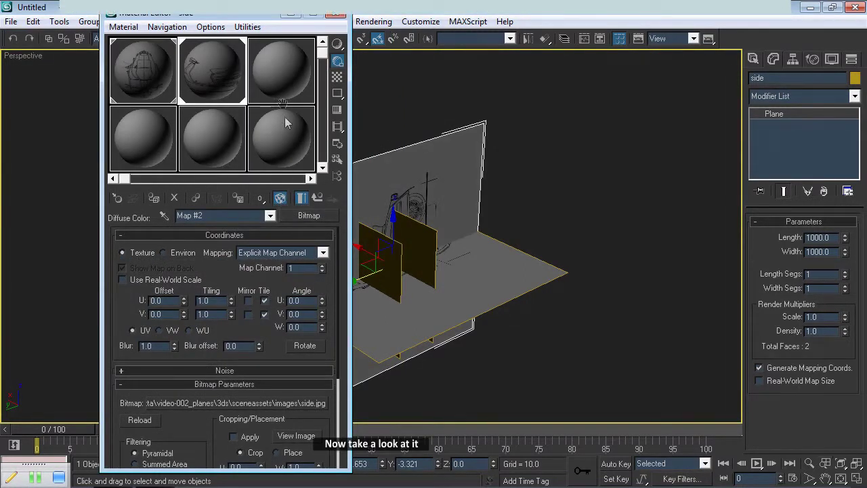
# Step: Minimise the Material Editor and orbit the view to face the side plane's scooter drawing
pyautogui.click(291, 13)
pyautogui.keyDown('alt'); pyautogui.moveTo(460, 250); pyautogui.dragTo(544, 210, button='middle'); pyautogui.keyUp('alt')
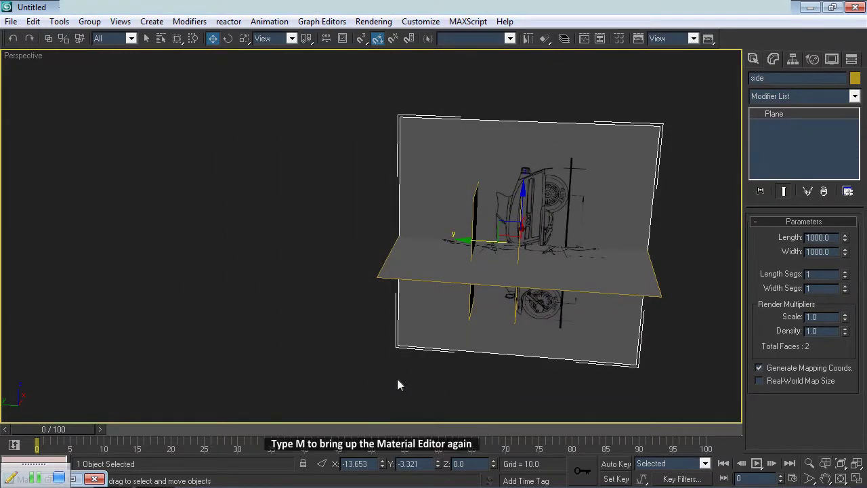
# Step: Rotate the side.jpg map to a W angle of 90 and orbit the view to check the drawing
pyautogui.press('m')
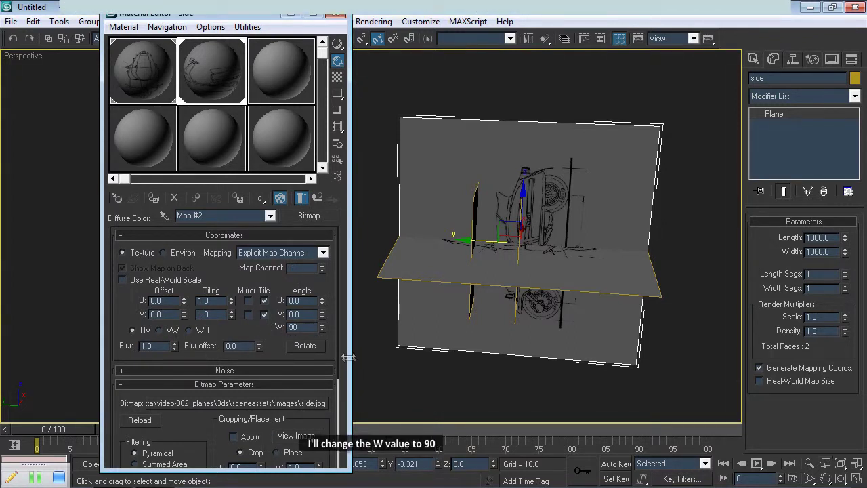
pyautogui.press('Return')
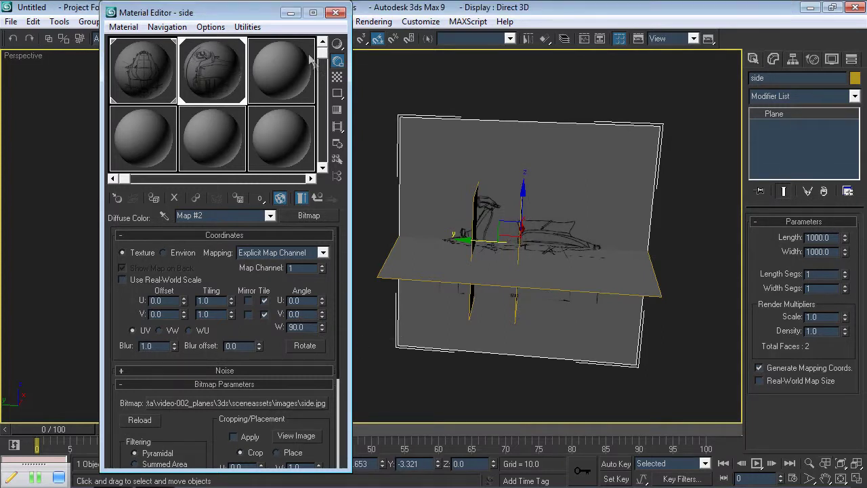
pyautogui.click(290, 13)
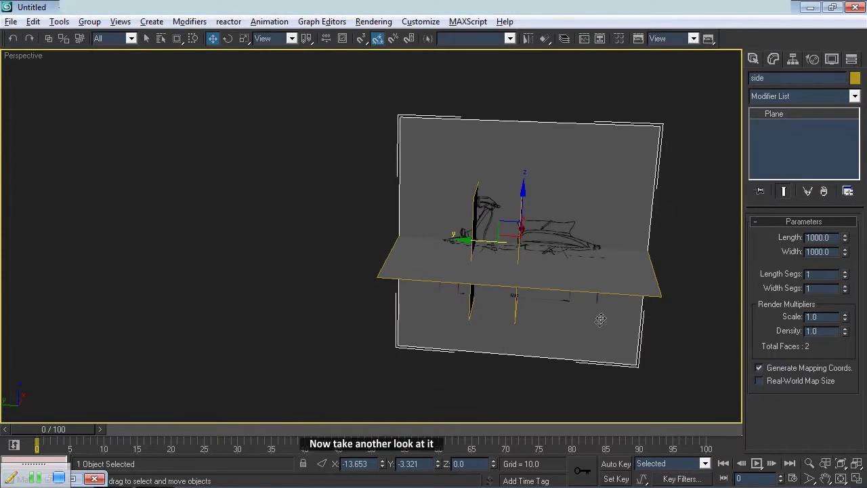
pyautogui.keyDown('alt'); pyautogui.moveTo(591, 319); pyautogui.dragTo(591, 335, button='middle'); pyautogui.keyUp('alt')
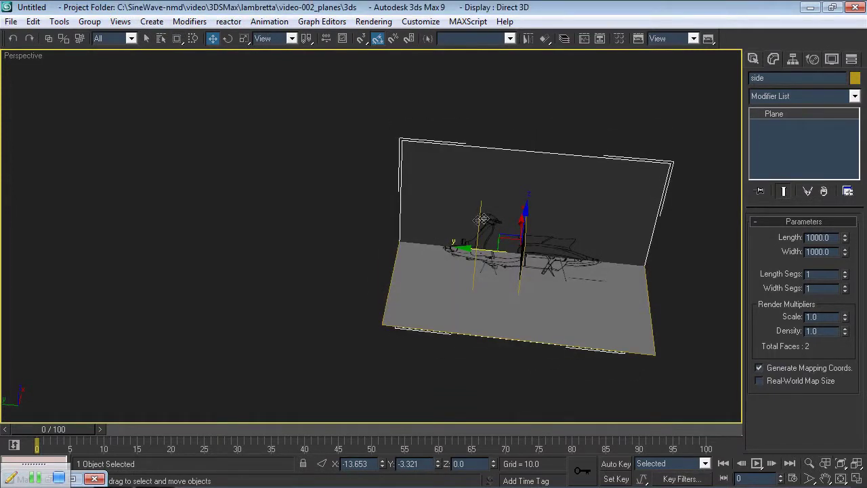
pyautogui.keyDown('alt'); pyautogui.moveTo(527, 240); pyautogui.dragTo(375, 296, button='middle'); pyautogui.keyUp('alt')
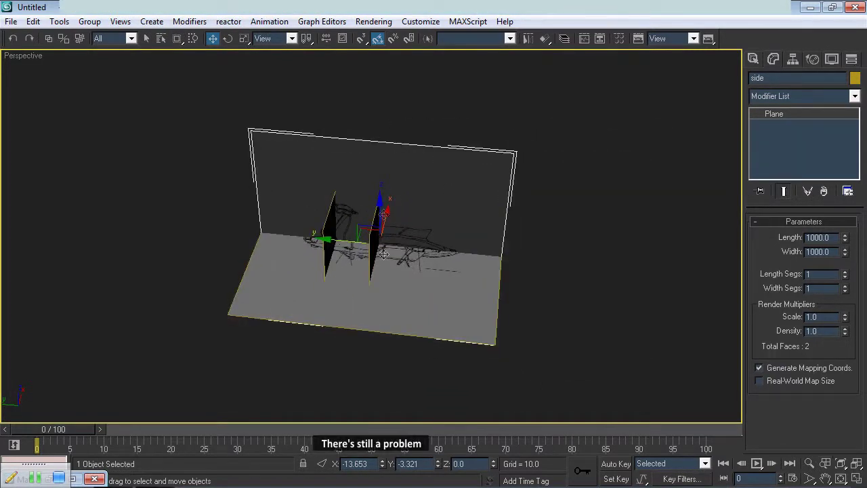
# Step: Rotate the side plane 180 degrees and orbit the view to check the flipped drawing
pyautogui.click(228, 38)
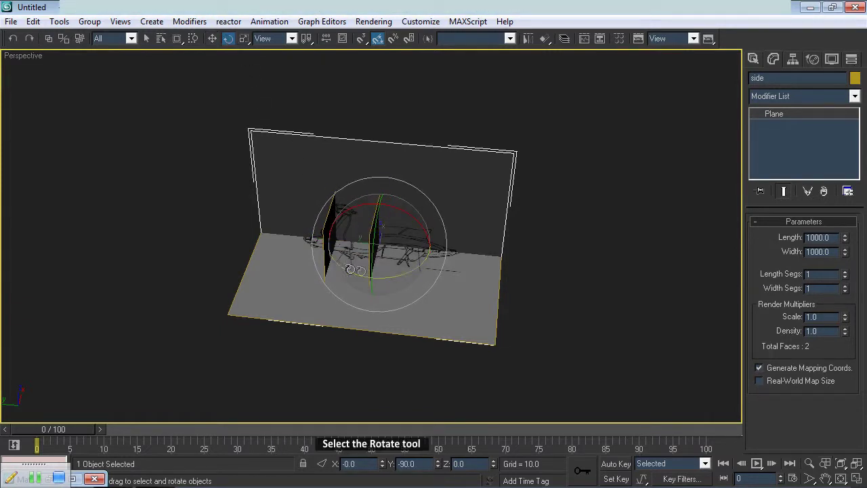
pyautogui.moveTo(344, 268); pyautogui.dragTo(504, 241)
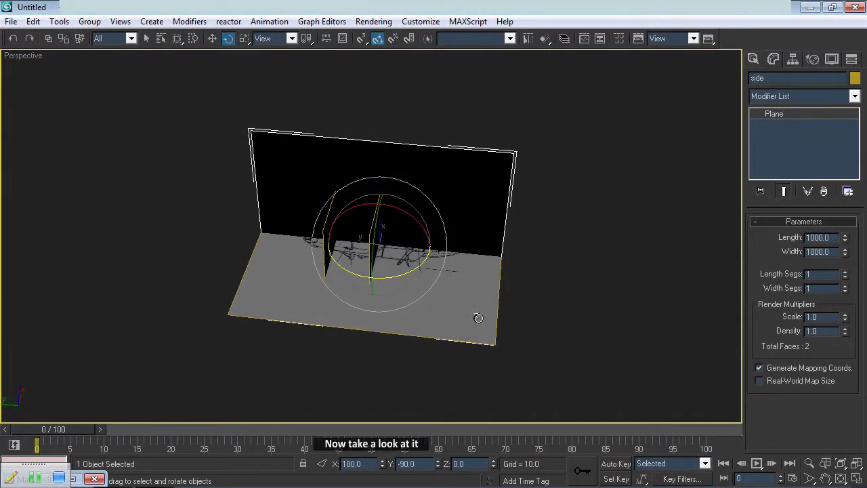
pyautogui.keyDown('alt'); pyautogui.moveTo(495, 255); pyautogui.dragTo(278, 252, button='middle'); pyautogui.keyUp('alt')
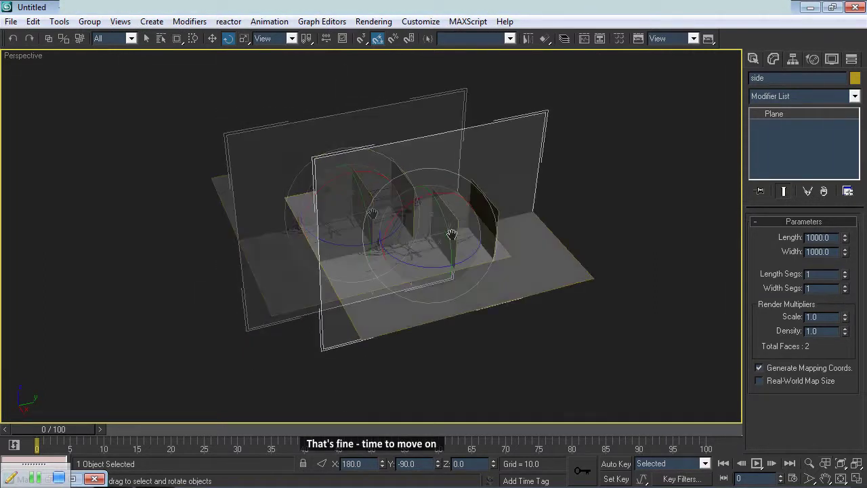
# Step: Select the front plane by name and assign the third material slot to it
pyautogui.click(160, 38)
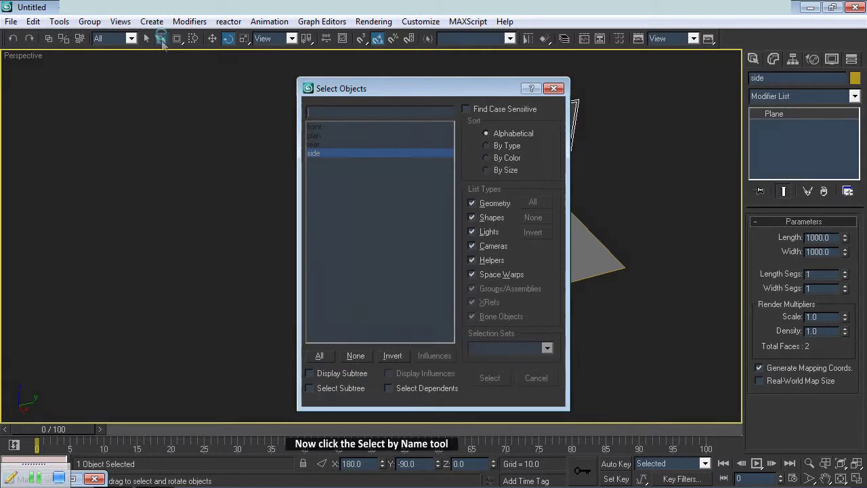
pyautogui.doubleClick(314, 127)
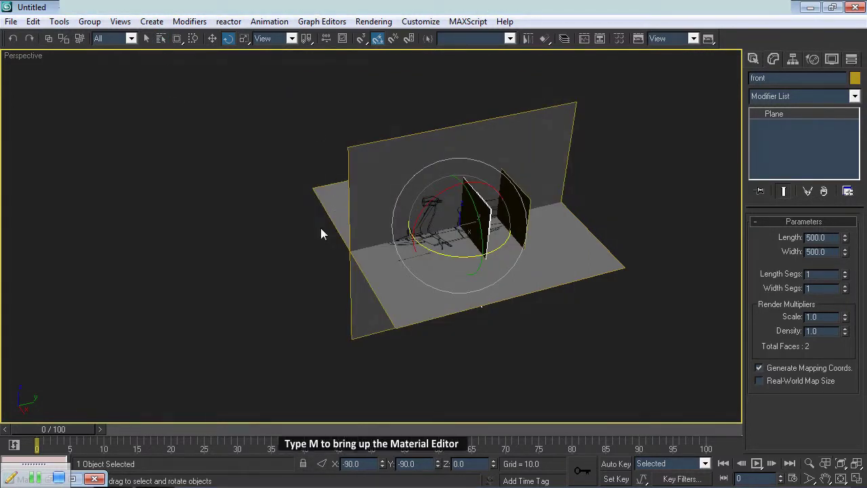
pyautogui.press('m')
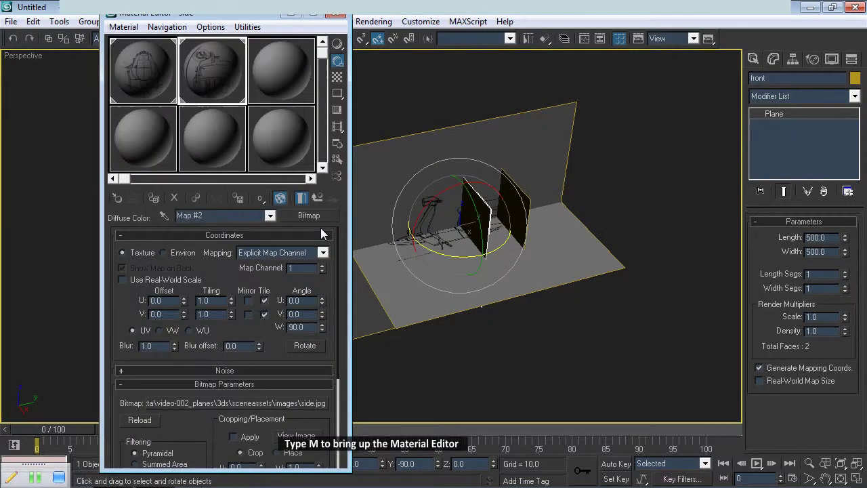
pyautogui.click(294, 66)
pyautogui.click(153, 198)
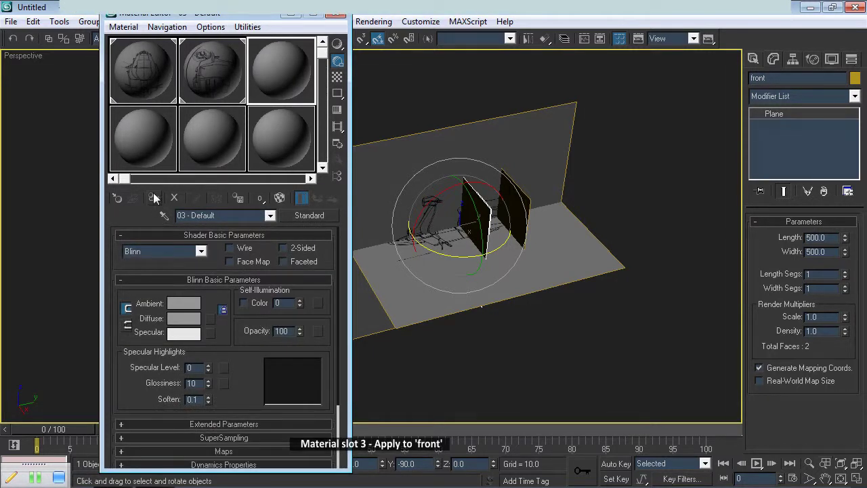
pyautogui.click(153, 198)
# Step: Load front.jpg as the third material's diffuse bitmap and show it in the viewport
pyautogui.click(248, 452)
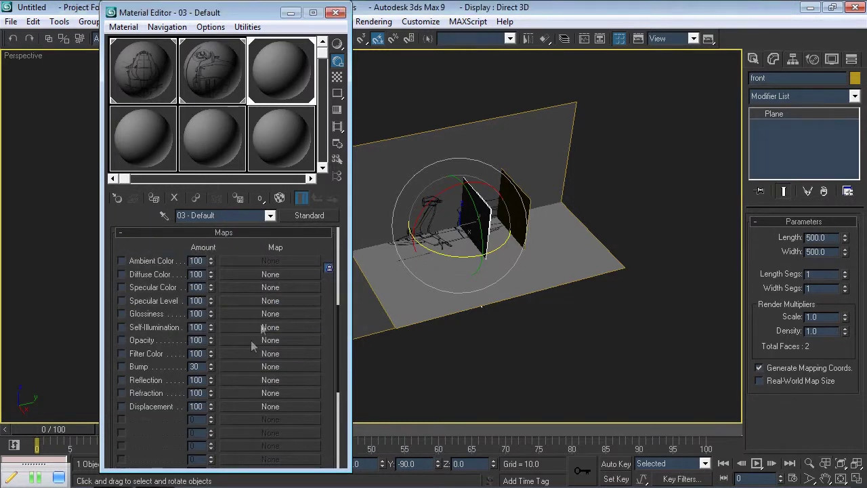
pyautogui.click(270, 275)
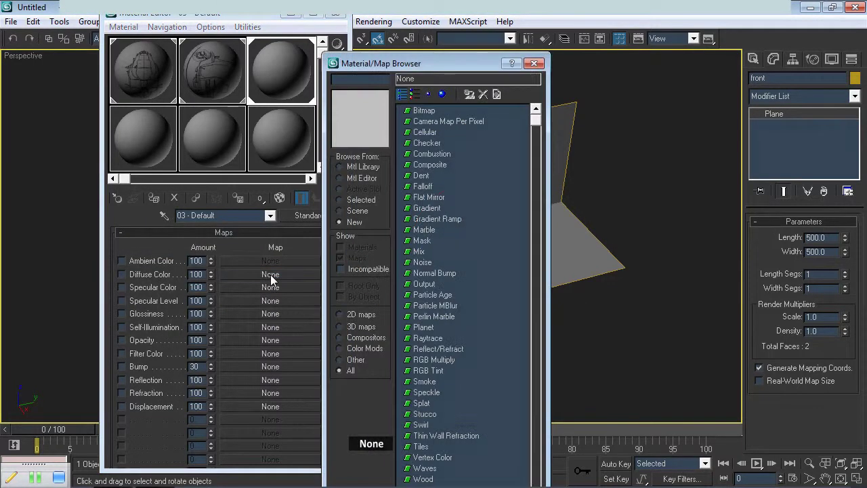
pyautogui.click(423, 110)
pyautogui.doubleClick(420, 109)
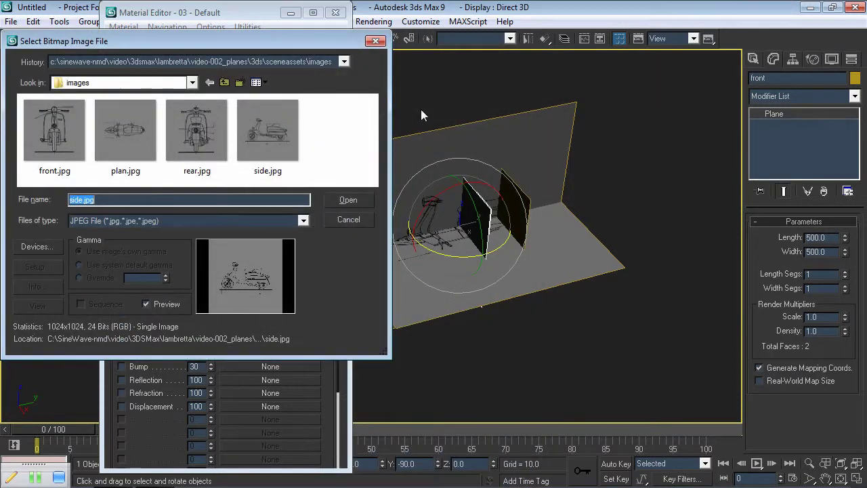
pyautogui.doubleClick(63, 131)
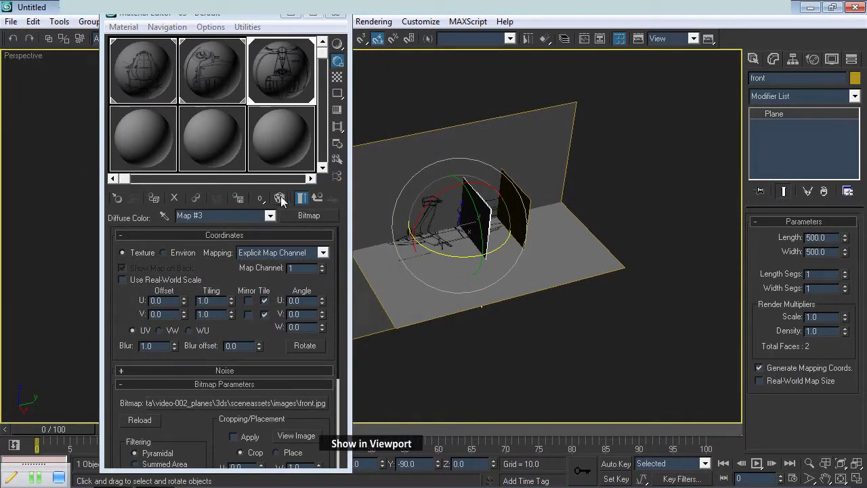
pyautogui.click(280, 198)
# Step: Set the front.jpg map's W angle to 90
pyautogui.moveTo(435, 284); pyautogui.dragTo(487, 254, button='middle')
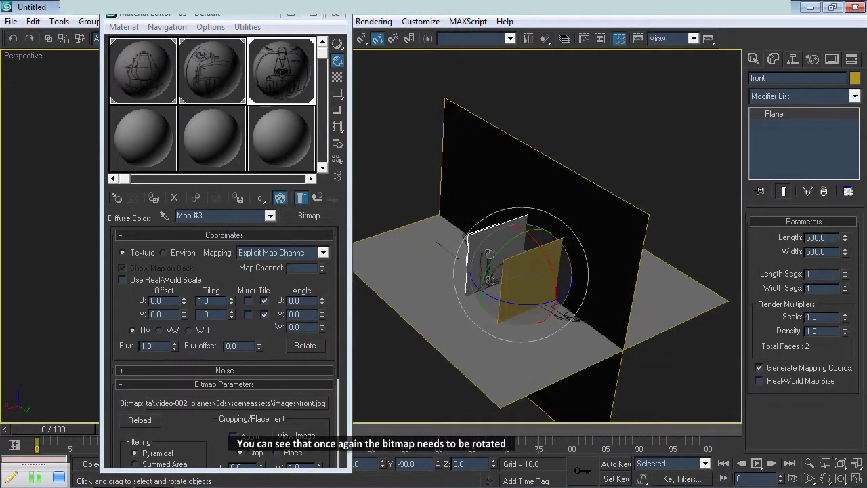
pyautogui.moveTo(488, 254); pyautogui.dragTo(342, 261)
pyautogui.doubleClick(305, 327)
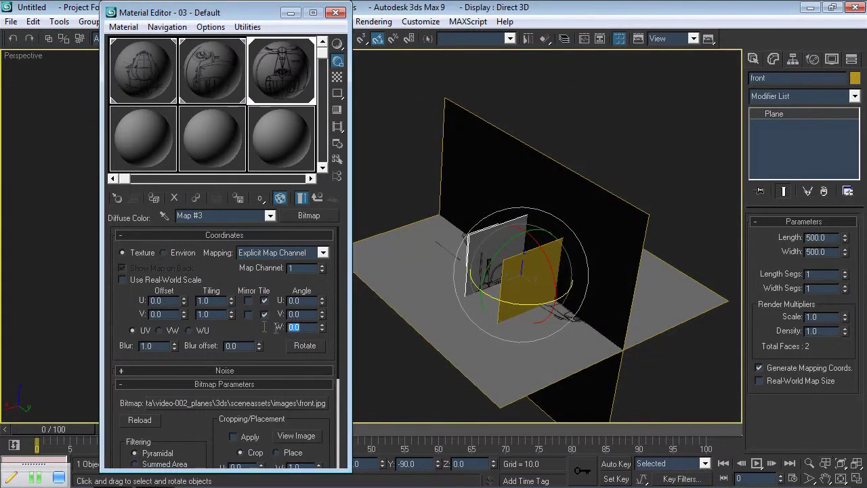
pyautogui.write('9')
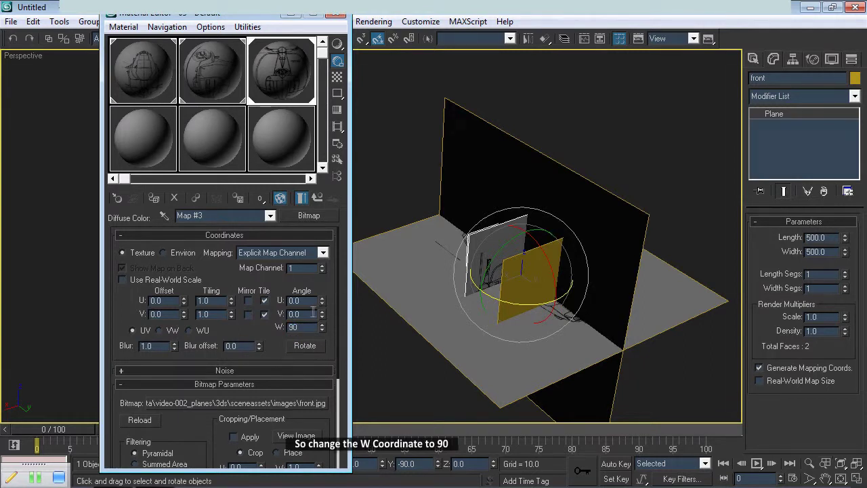
pyautogui.write('0')
pyautogui.press('Return')
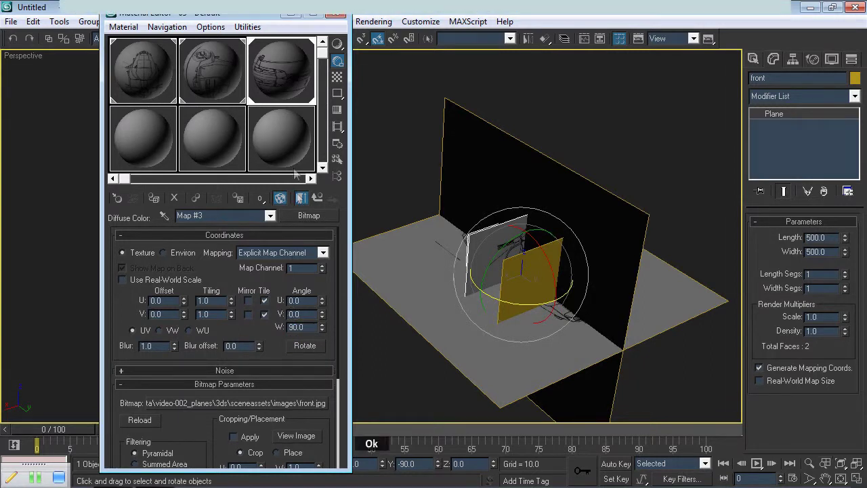
pyautogui.moveTo(228, 12); pyautogui.dragTo(181, 74)
# Step: Select the rear plane, assign the fourth material slot to it and name it 'rear'
pyautogui.click(161, 38)
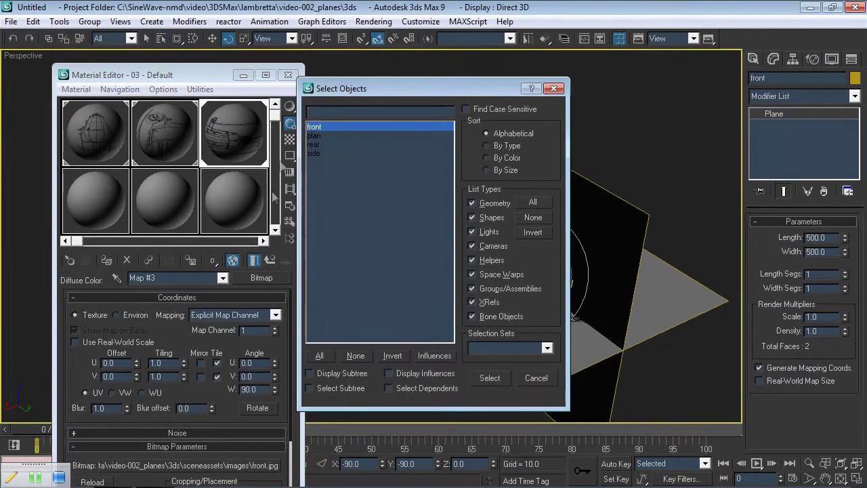
pyautogui.doubleClick(312, 144)
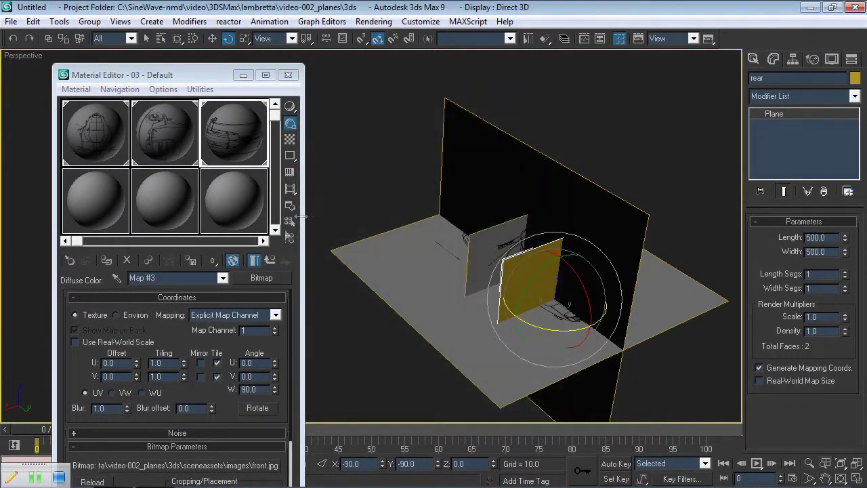
pyautogui.click(109, 216)
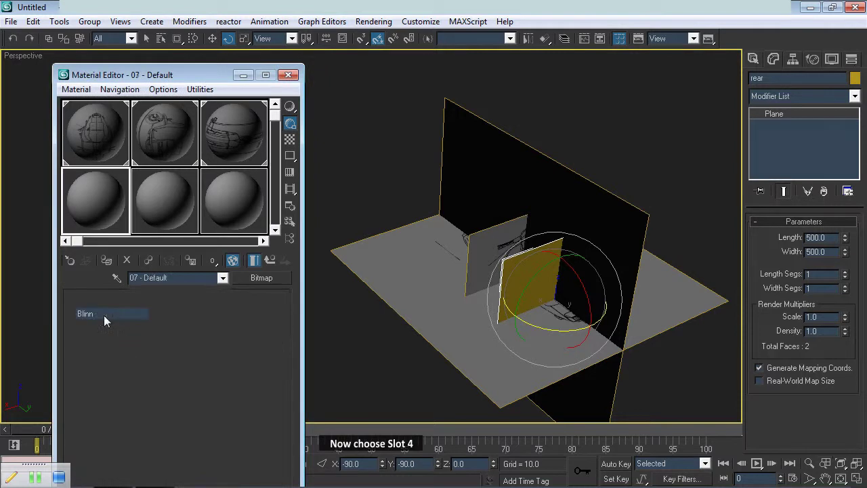
pyautogui.click(105, 261)
pyautogui.click(171, 278)
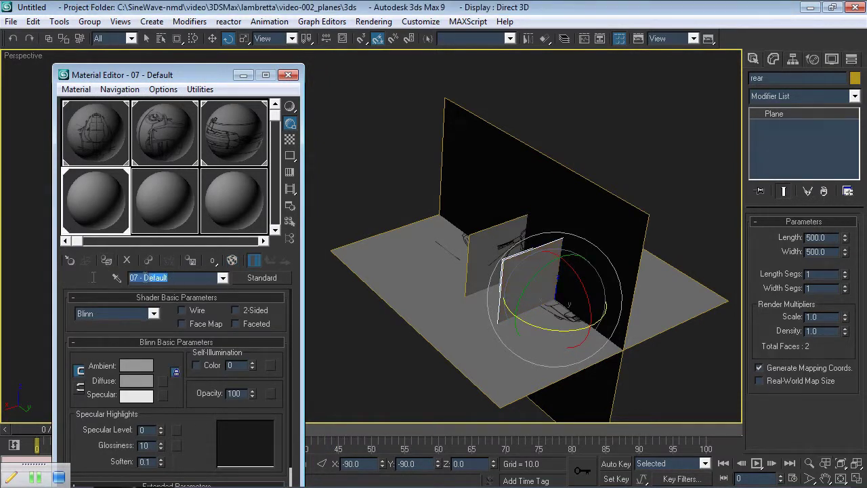
pyautogui.write('rear')
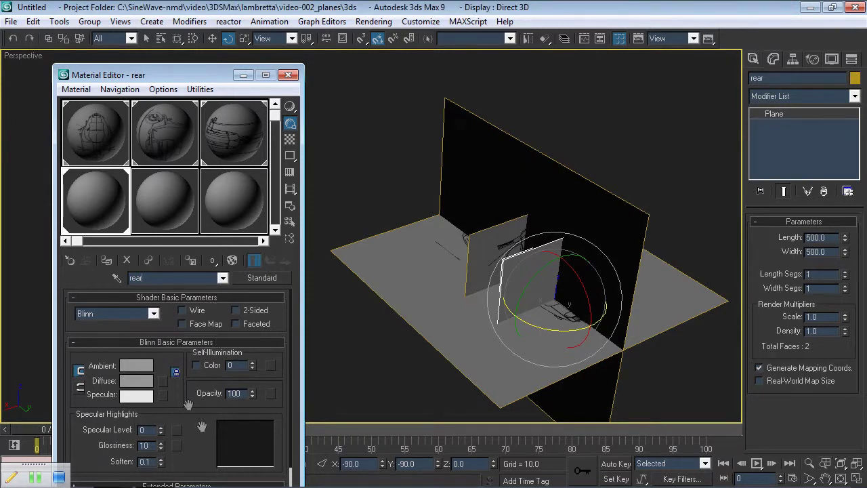
# Step: Give the rear material rear.jpg as its diffuse bitmap, shown in the viewport, with W angle 90
pyautogui.moveTo(204, 437); pyautogui.dragTo(197, 350)
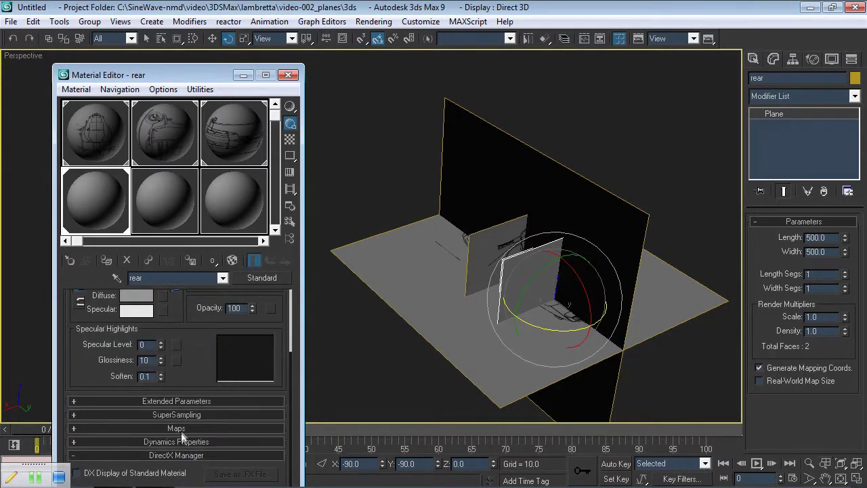
pyautogui.click(201, 428)
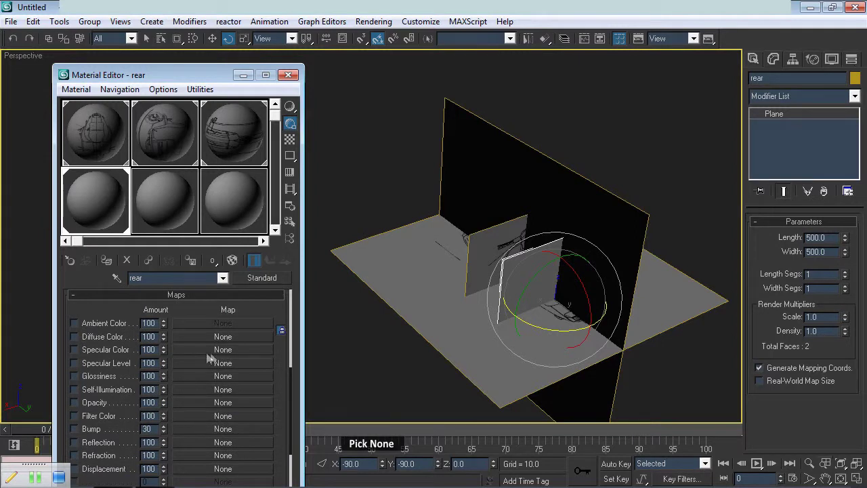
pyautogui.click(222, 336)
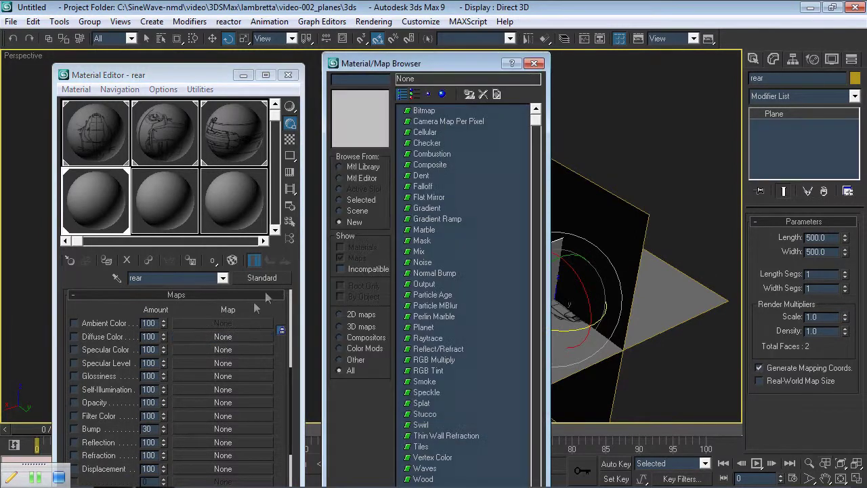
pyautogui.click(423, 110)
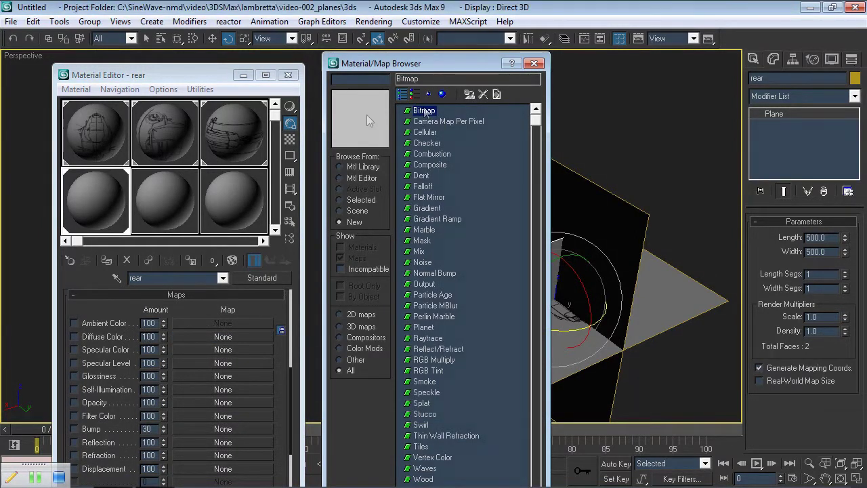
pyautogui.press('Return')
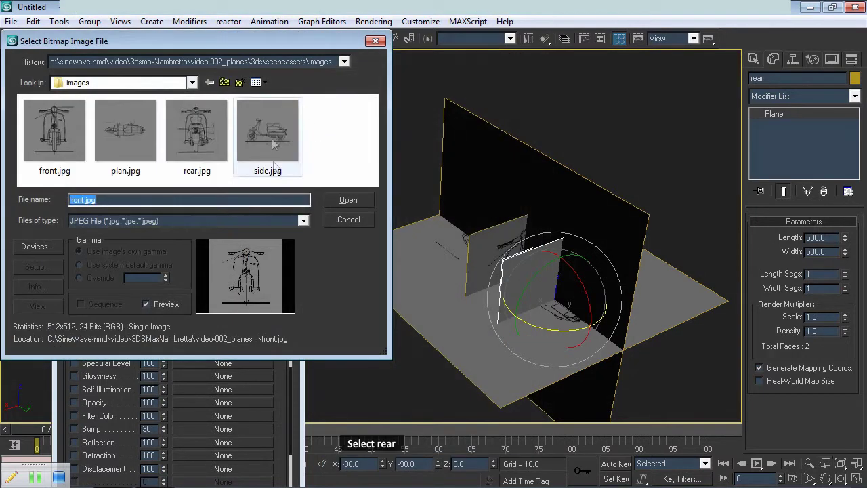
pyautogui.doubleClick(198, 139)
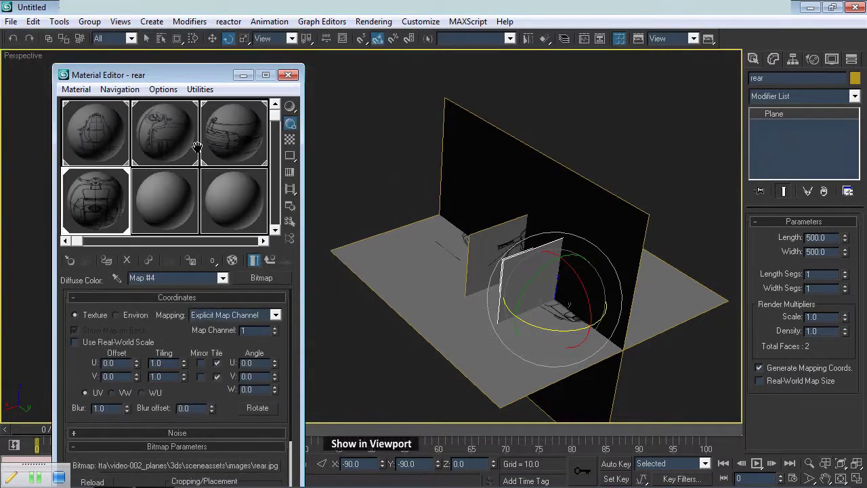
pyautogui.click(232, 263)
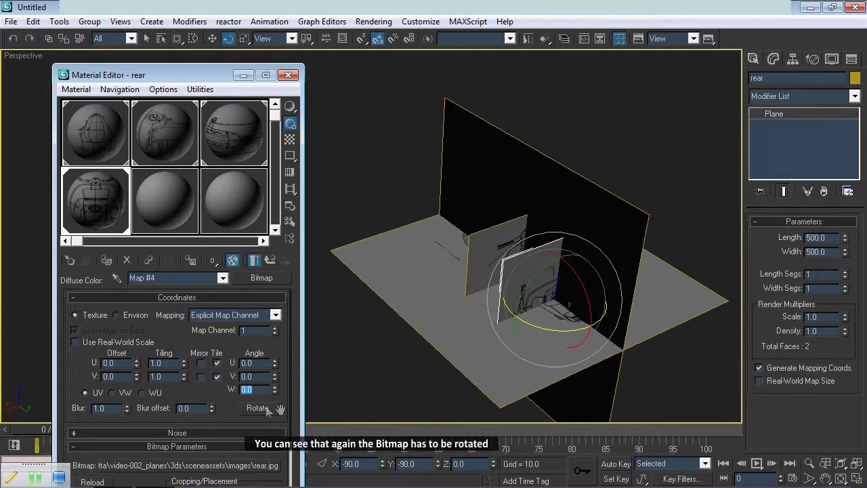
pyautogui.write('90')
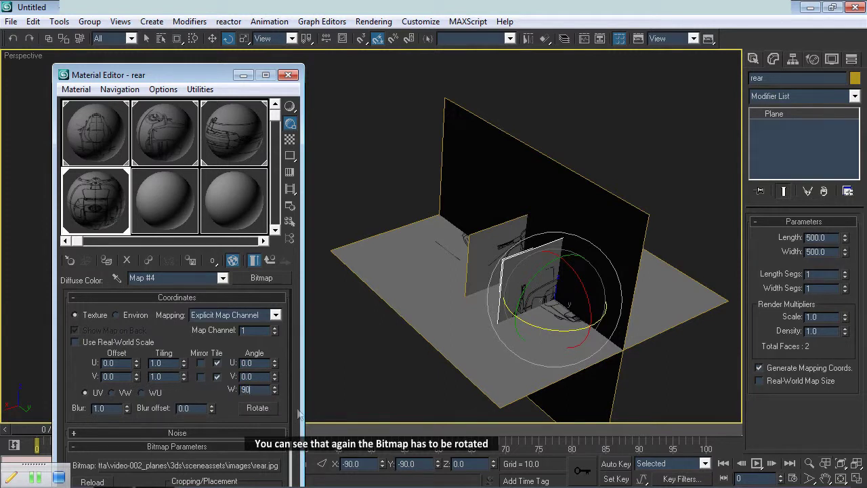
pyautogui.click(262, 363)
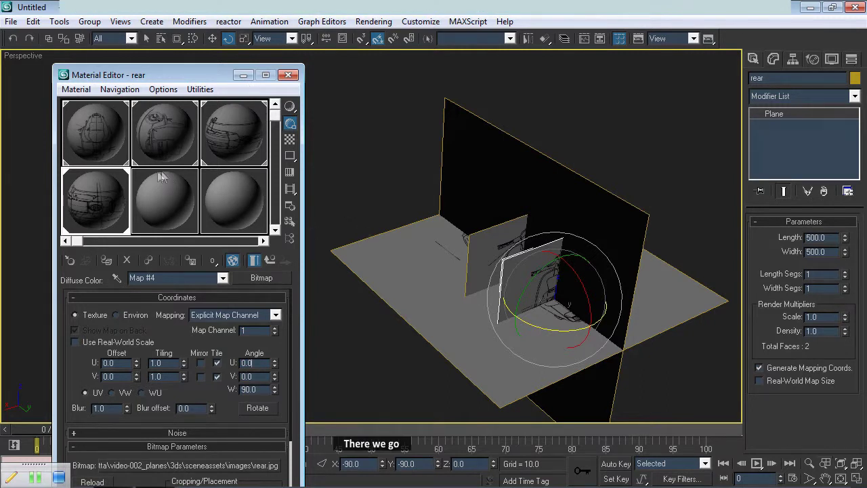
# Step: Rename the front.jpg material to 'front' and minimise the Material Editor
pyautogui.click(223, 137)
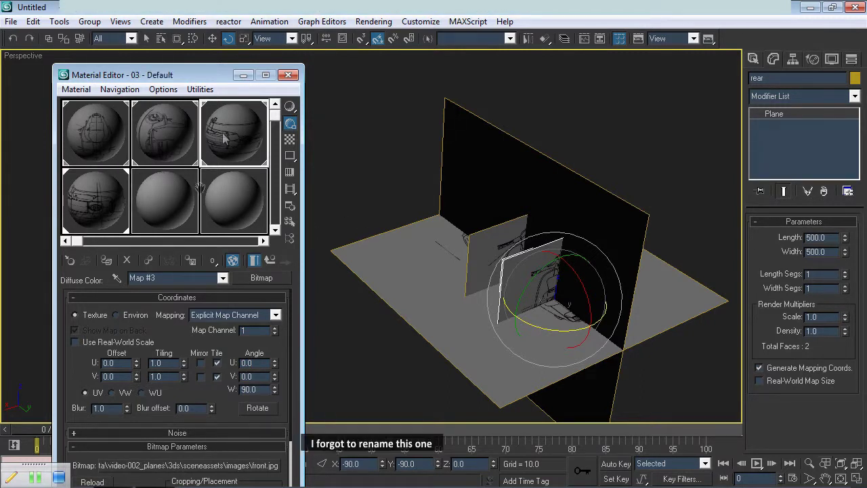
pyautogui.click(223, 278)
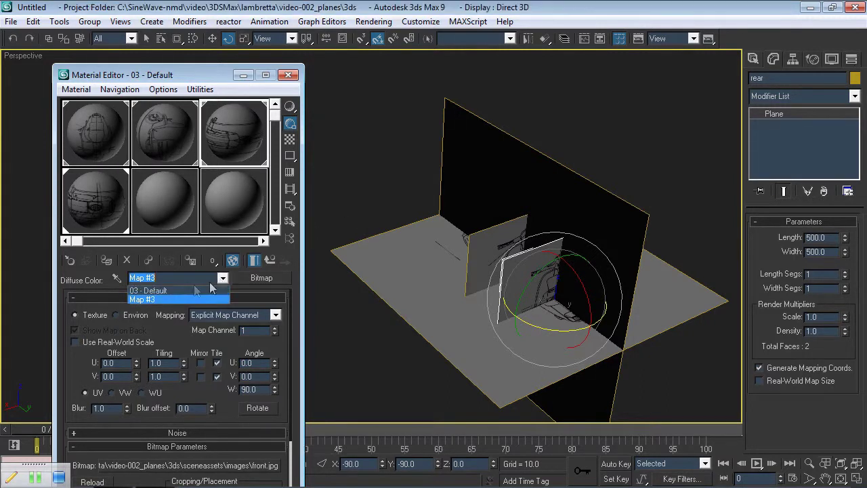
pyautogui.click(173, 289)
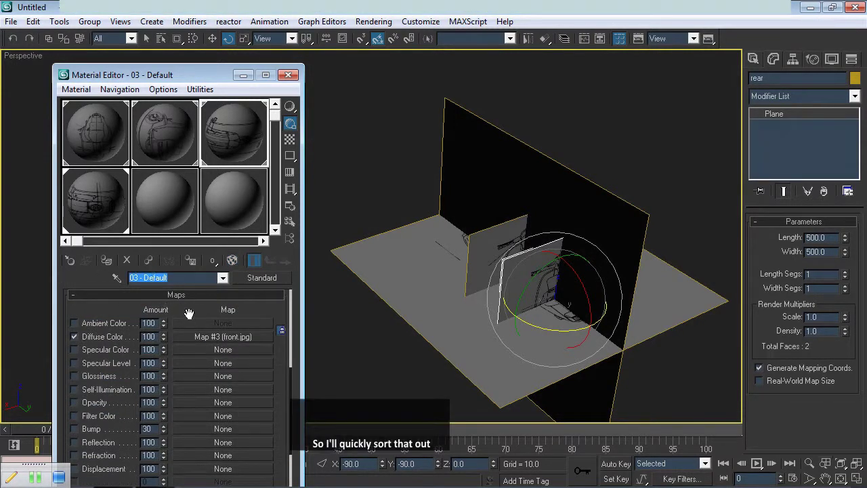
pyautogui.write('front')
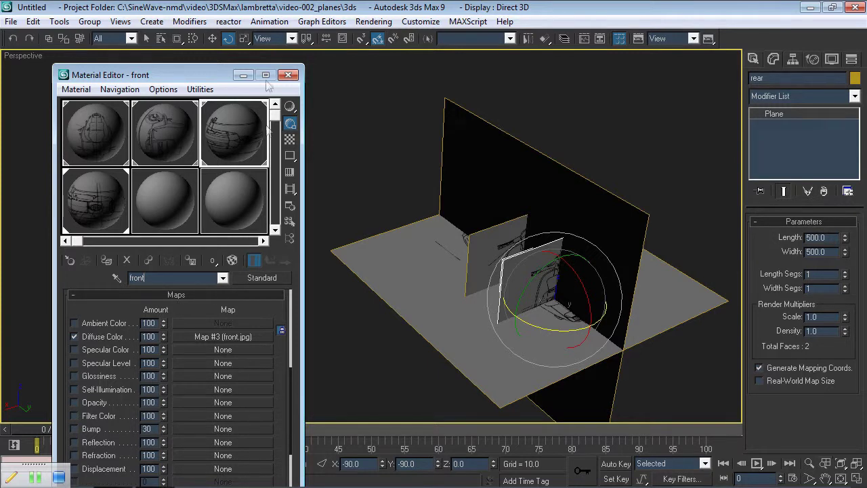
pyautogui.click(243, 76)
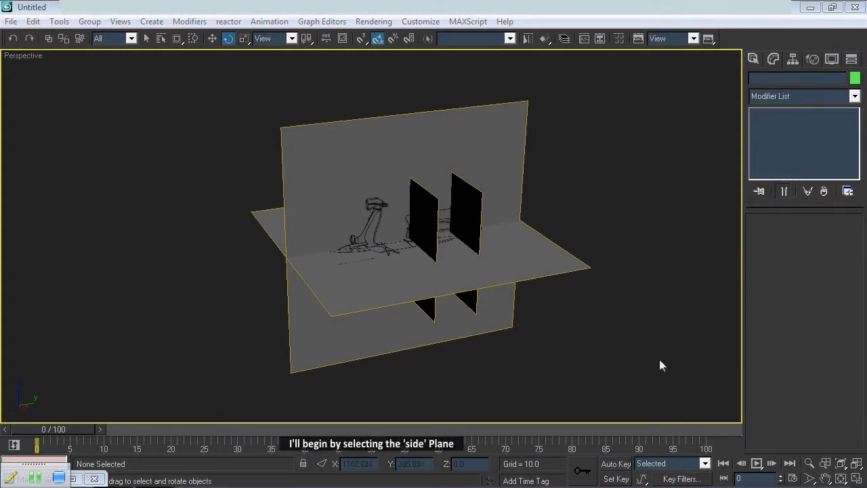
# Step: Move the side plane up along Z to 177.014 so its drawing clears the floor plane
pyautogui.click(445, 125)
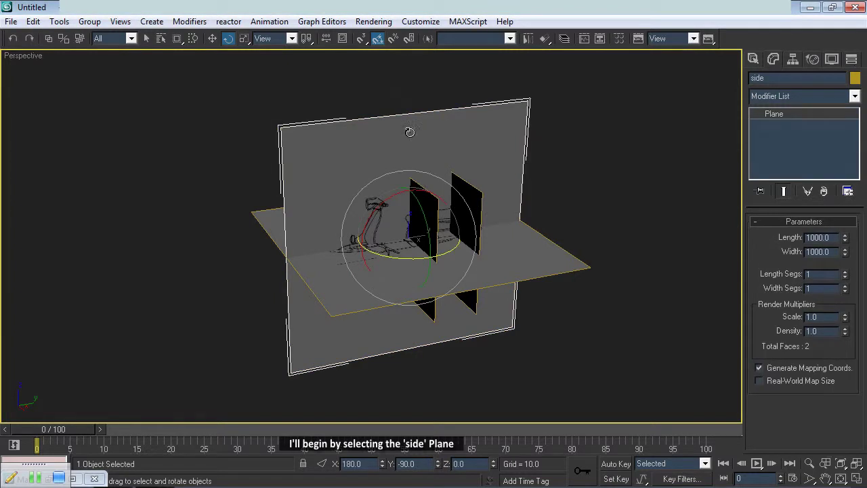
pyautogui.click(212, 38)
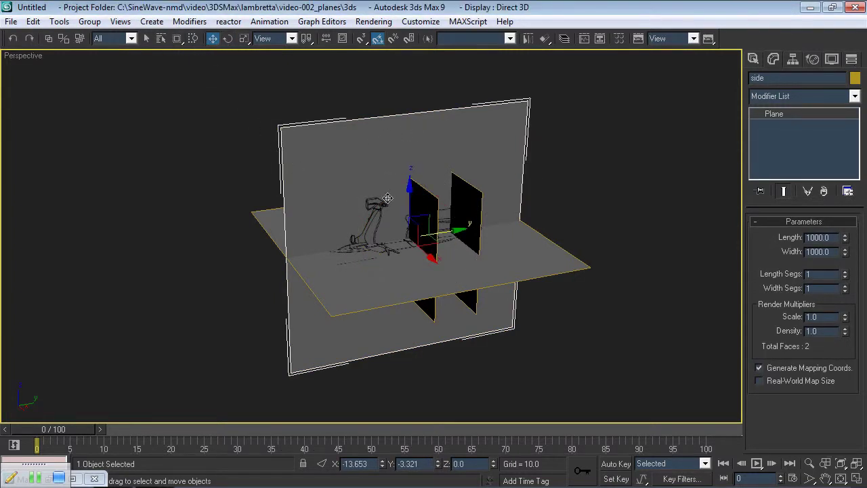
pyautogui.moveTo(412, 186); pyautogui.dragTo(403, 146)
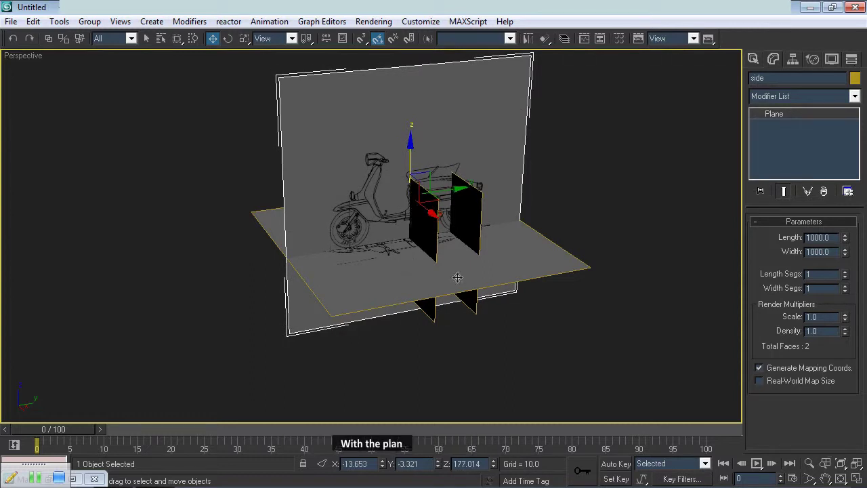
pyautogui.keyDown('alt'); pyautogui.moveTo(479, 234); pyautogui.dragTo(388, 237, button='middle'); pyautogui.keyUp('alt')
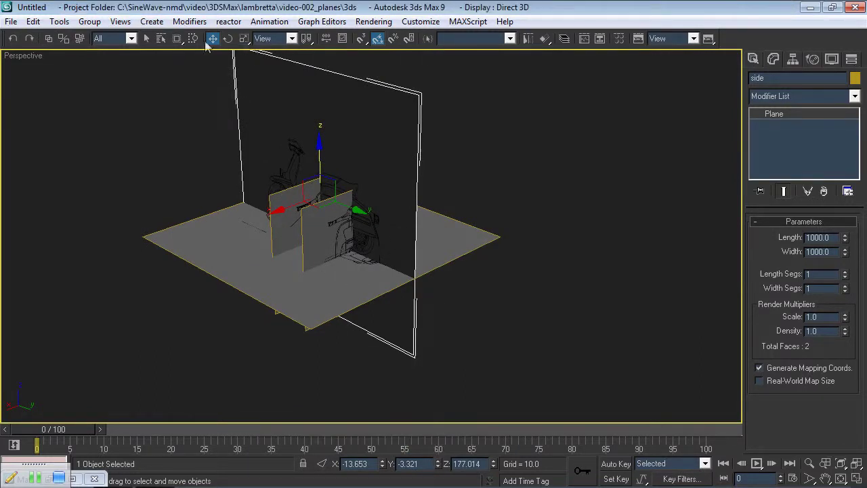
# Step: Select the front plane by name and lift it along Z to 172.921
pyautogui.click(160, 38)
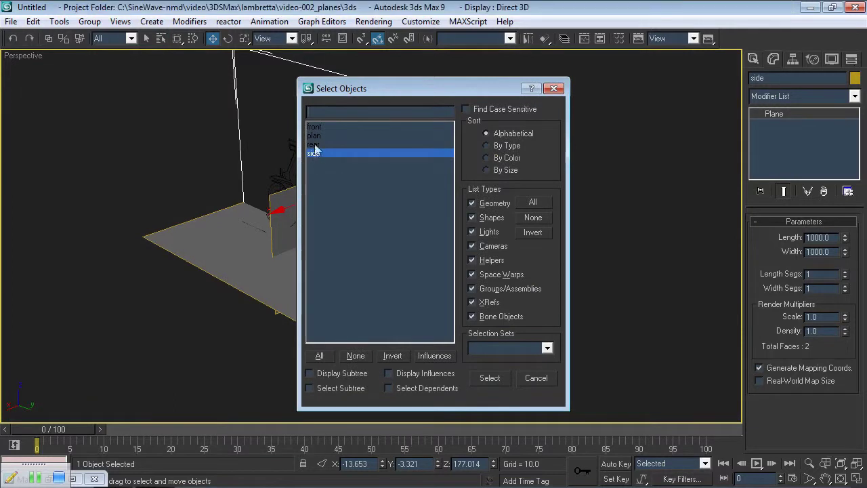
pyautogui.doubleClick(317, 128)
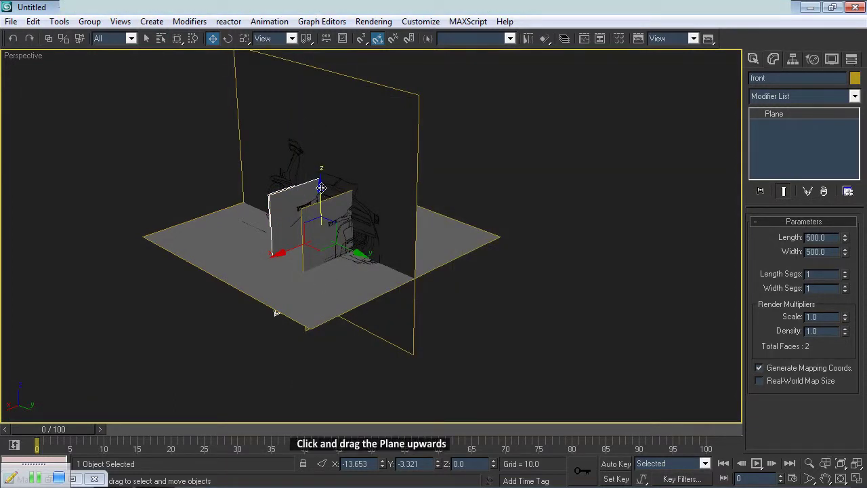
pyautogui.moveTo(322, 187); pyautogui.dragTo(320, 147)
pyautogui.click(160, 39)
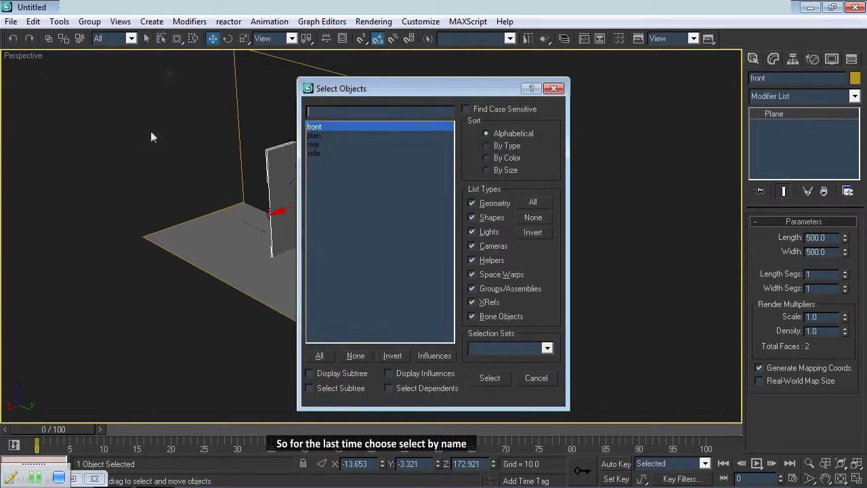
# Step: Raise the rear plane to Z 179.008 and slide it to the jig's front end
pyautogui.doubleClick(318, 144)
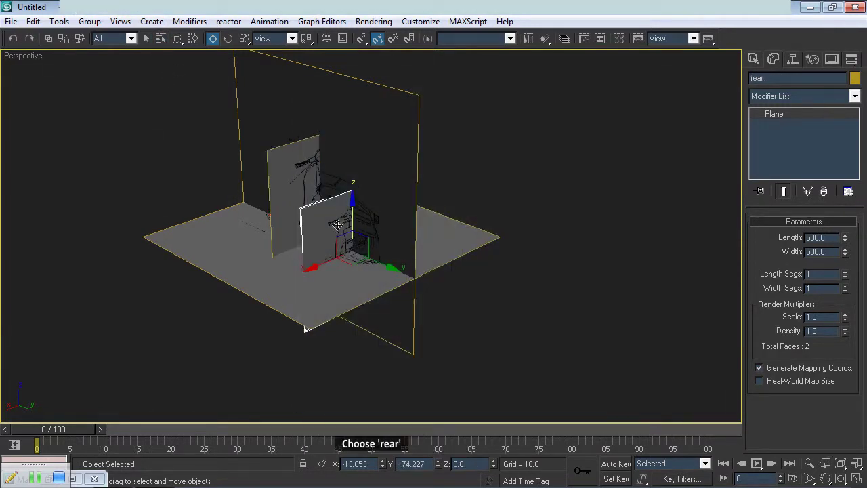
pyautogui.moveTo(353, 201); pyautogui.dragTo(357, 156)
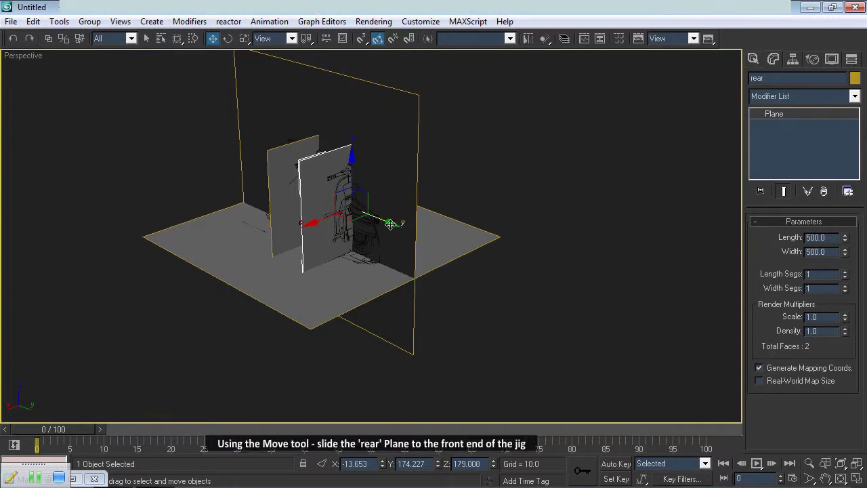
pyautogui.moveTo(390, 223); pyautogui.dragTo(322, 215)
# Step: Select the front plane by name and slide it along Y to the jig's rear (Y 328.311)
pyautogui.click(161, 39)
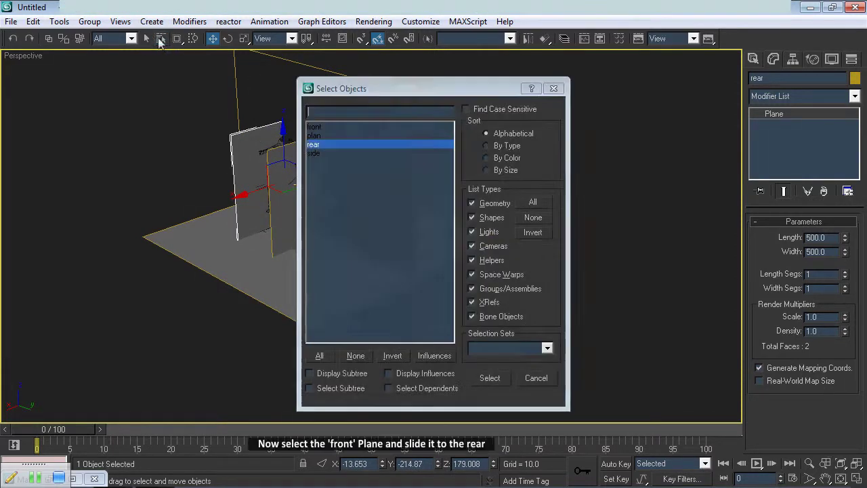
pyautogui.doubleClick(313, 127)
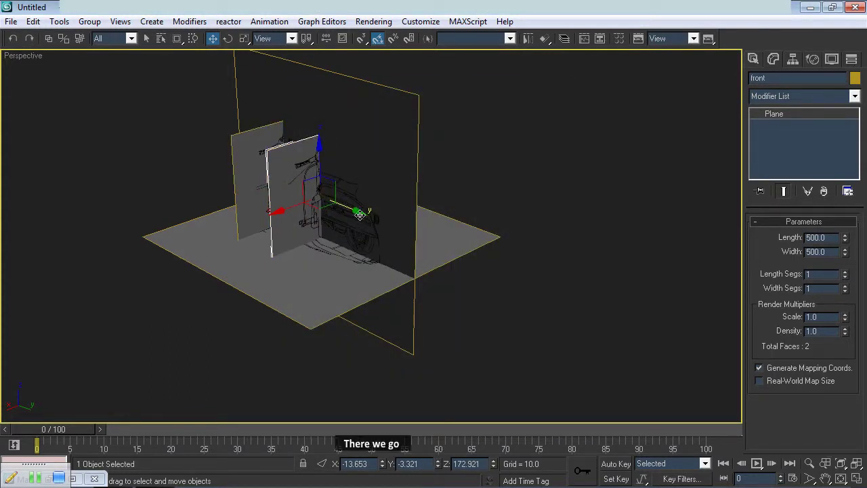
pyautogui.moveTo(360, 218); pyautogui.dragTo(420, 258)
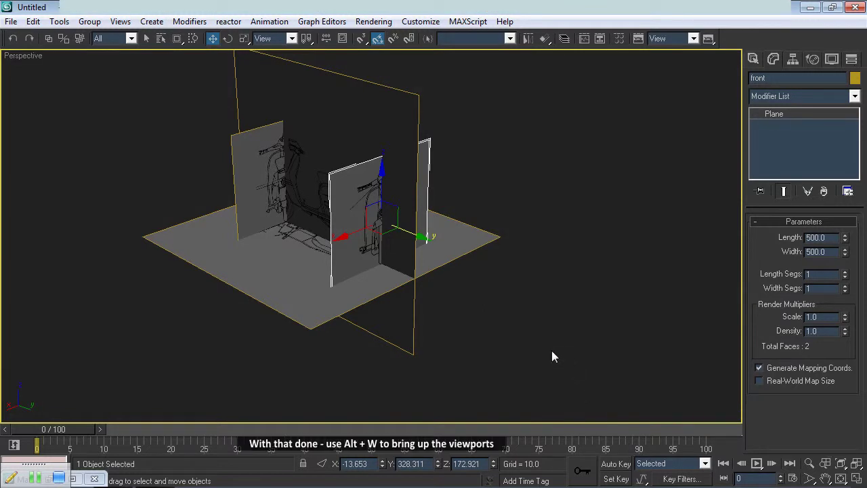
# Step: In a maximized Top view, slide the front plane against the scooter's back end
pyautogui.hotkey('alt', 'w')
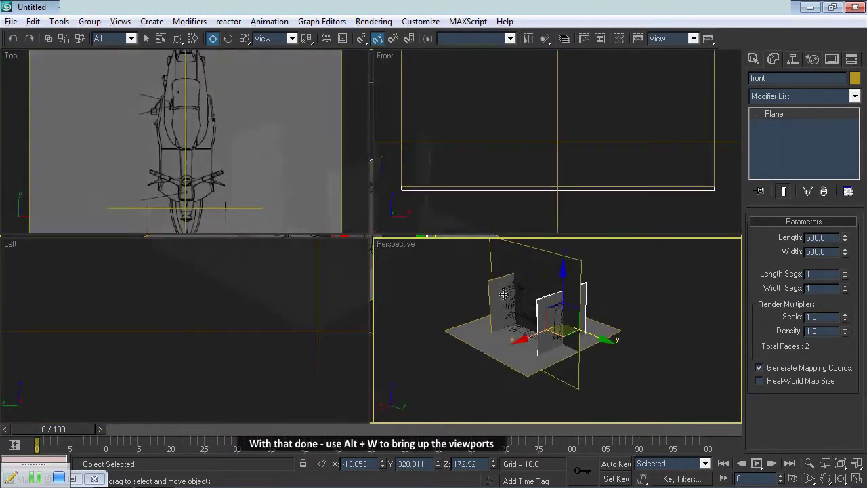
pyautogui.middleClick(289, 142)
pyautogui.scroll(-3, 289, 141)
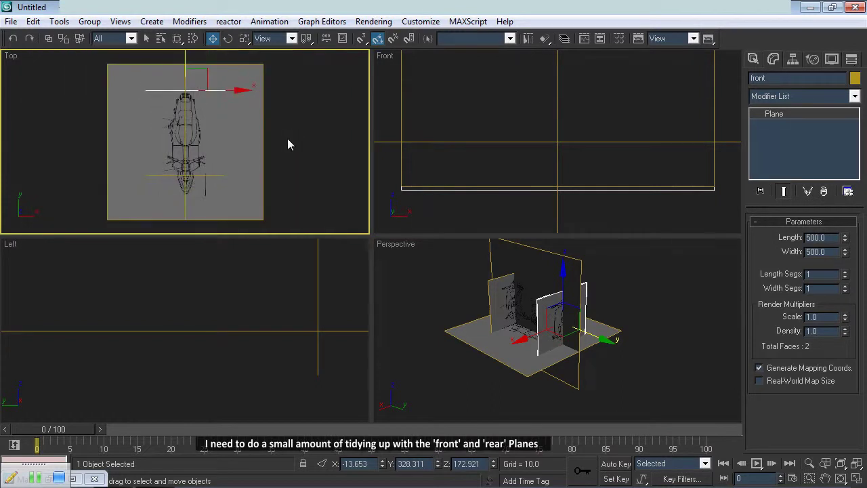
pyautogui.moveTo(280, 140); pyautogui.dragTo(281, 151, button='middle')
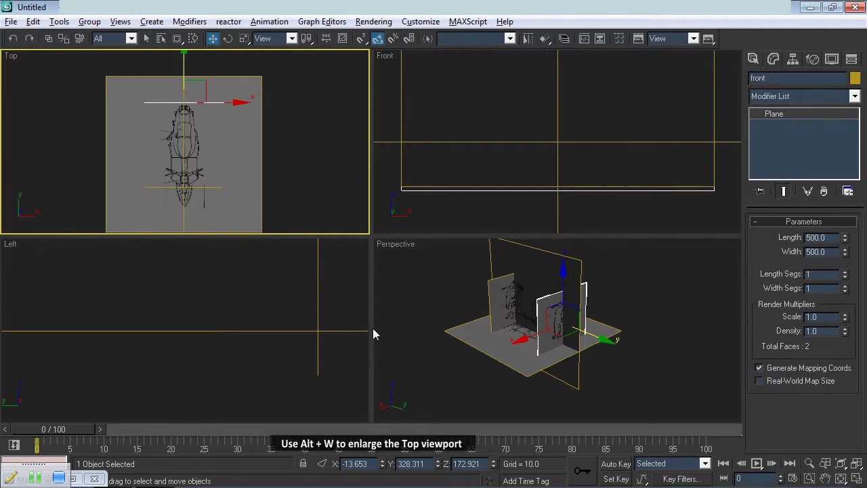
pyautogui.hotkey('alt', 'w')
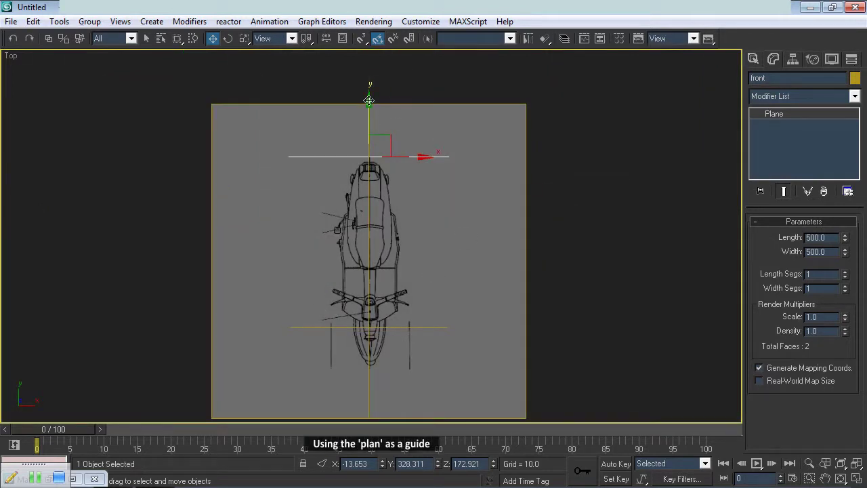
pyautogui.moveTo(369, 100); pyautogui.dragTo(366, 105)
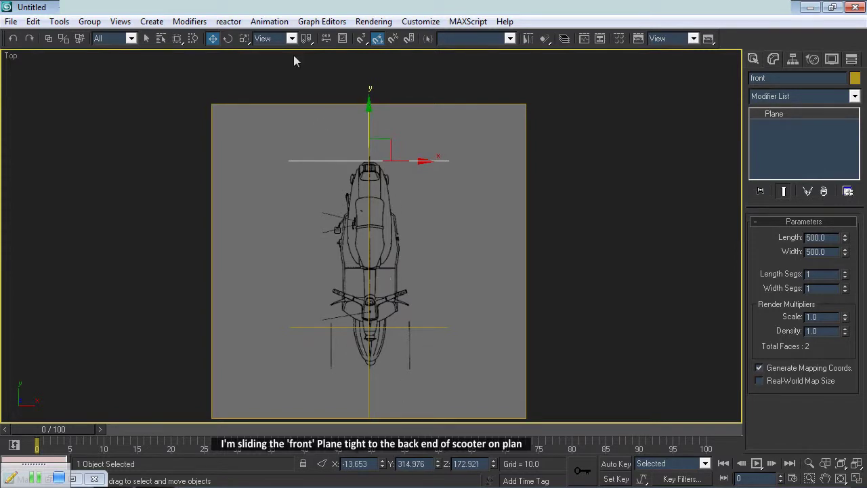
# Step: Move the rear plane to Y -337.106 and the side plane to X -136.41
pyautogui.click(162, 39)
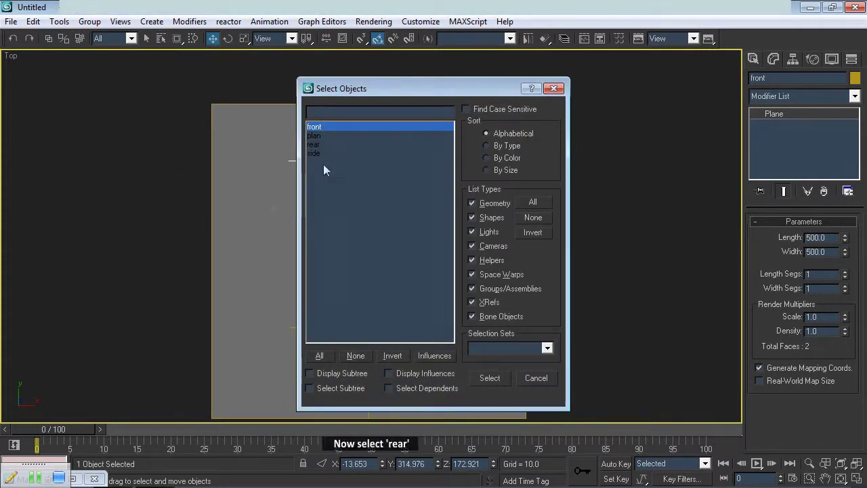
pyautogui.doubleClick(313, 144)
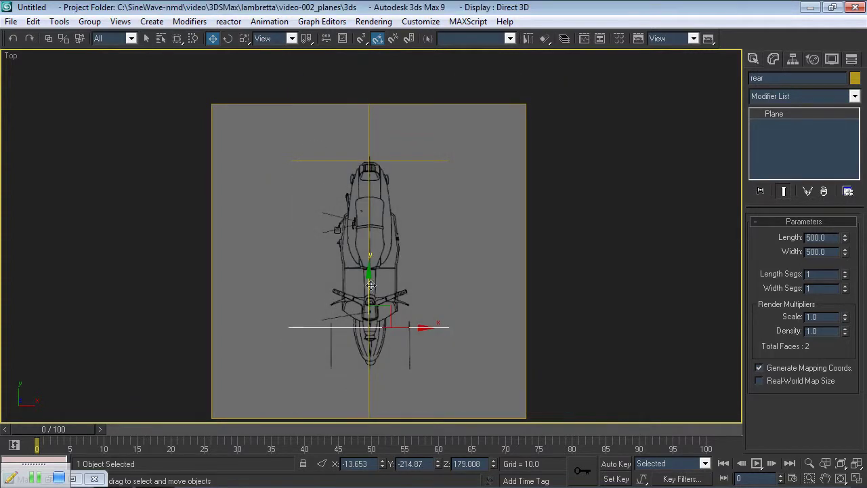
pyautogui.moveTo(368, 271); pyautogui.dragTo(361, 311)
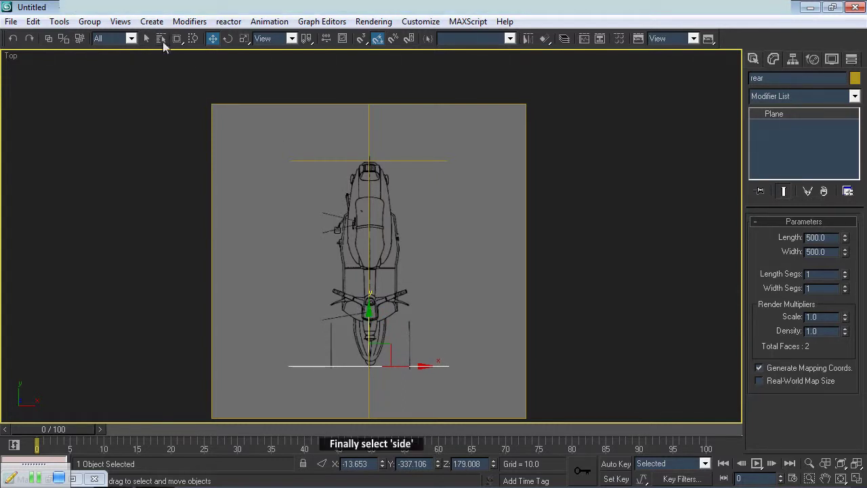
pyautogui.click(161, 39)
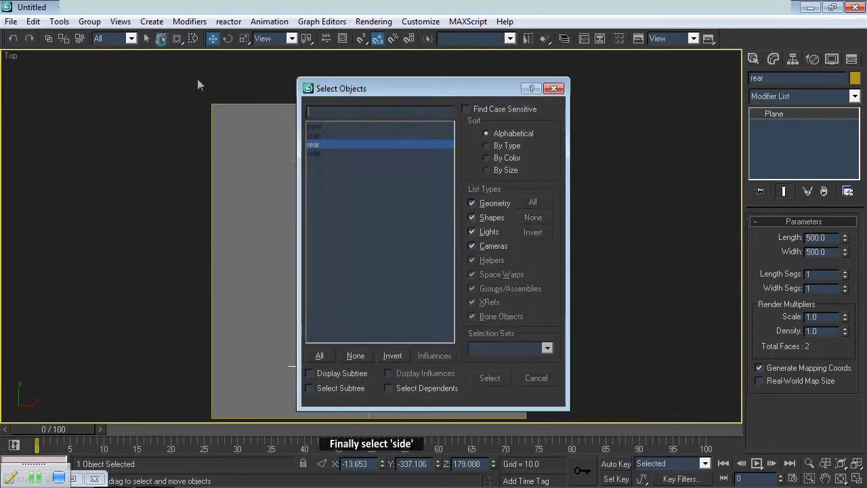
pyautogui.doubleClick(315, 155)
pyautogui.moveTo(418, 262); pyautogui.dragTo(387, 261)
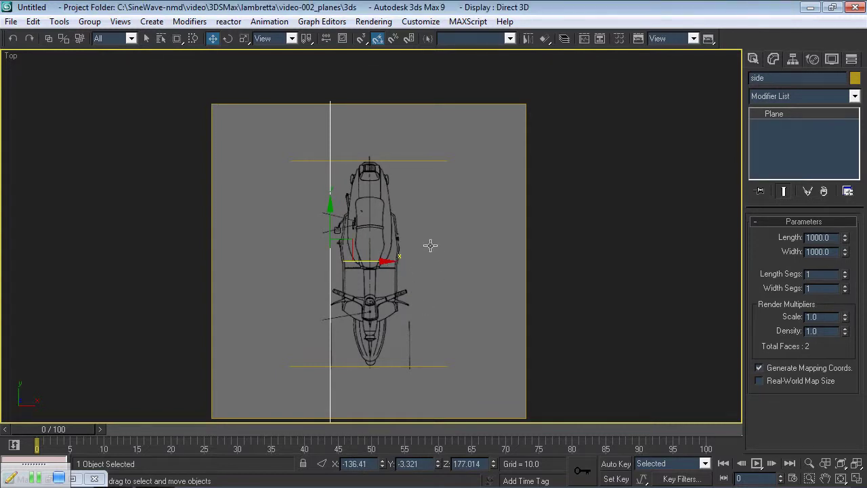
# Step: Maximize the Perspective view and select the front and rear planes by name
pyautogui.hotkey('alt', 'w')
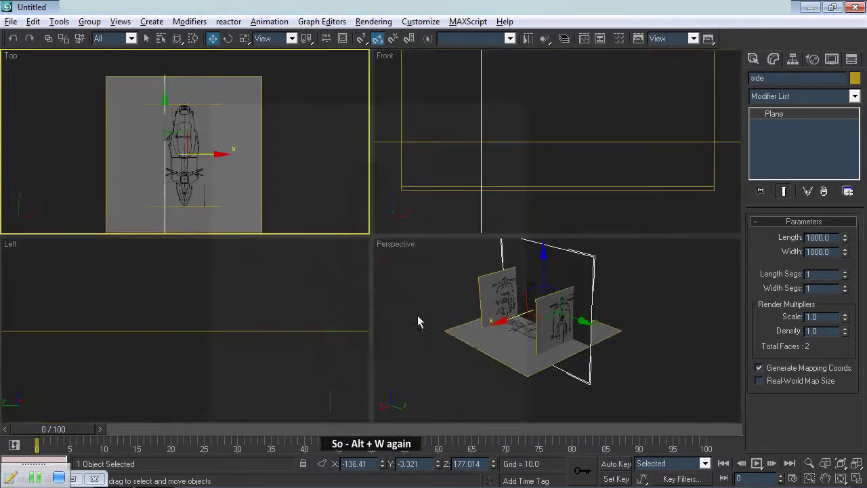
pyautogui.rightClick(420, 315)
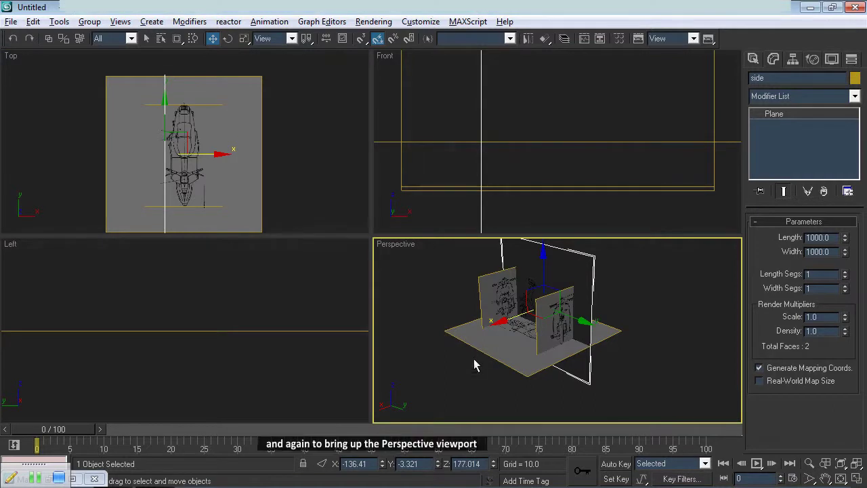
pyautogui.hotkey('alt', 'w')
pyautogui.keyDown('alt'); pyautogui.moveTo(433, 294); pyautogui.dragTo(470, 324, button='middle'); pyautogui.keyUp('alt')
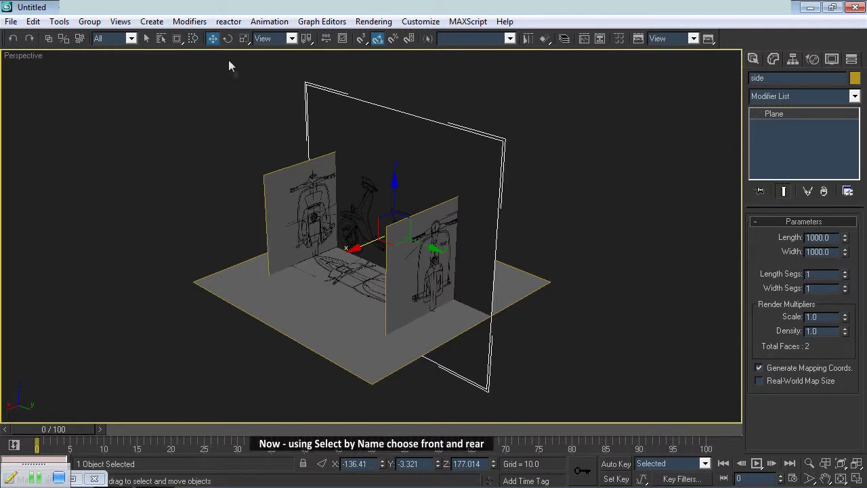
pyautogui.click(162, 38)
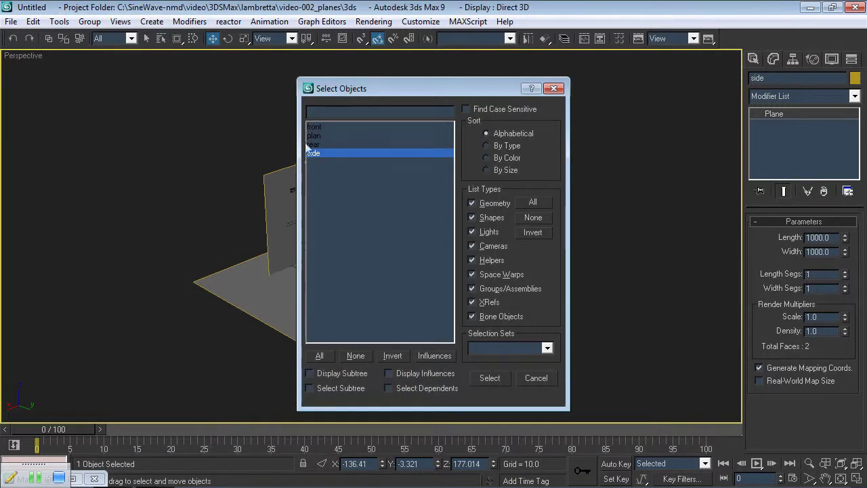
pyautogui.click(316, 126)
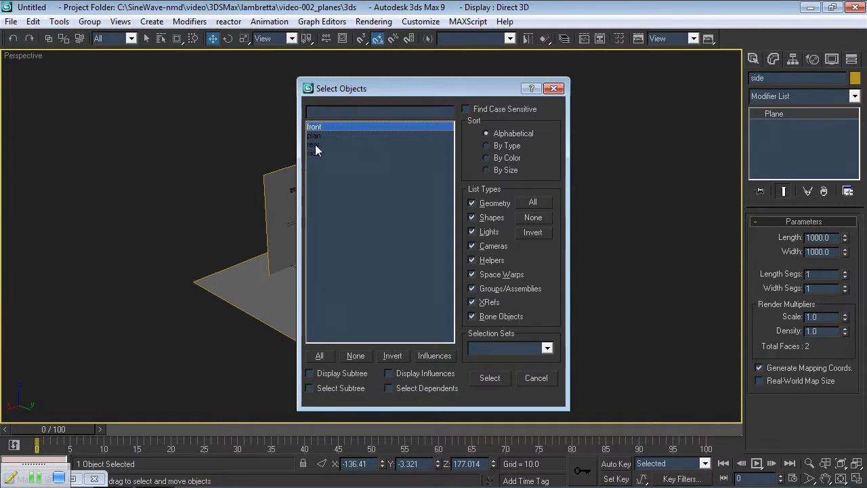
pyautogui.keyDown('ctrl'); pyautogui.click(315, 144); pyautogui.keyUp('ctrl')
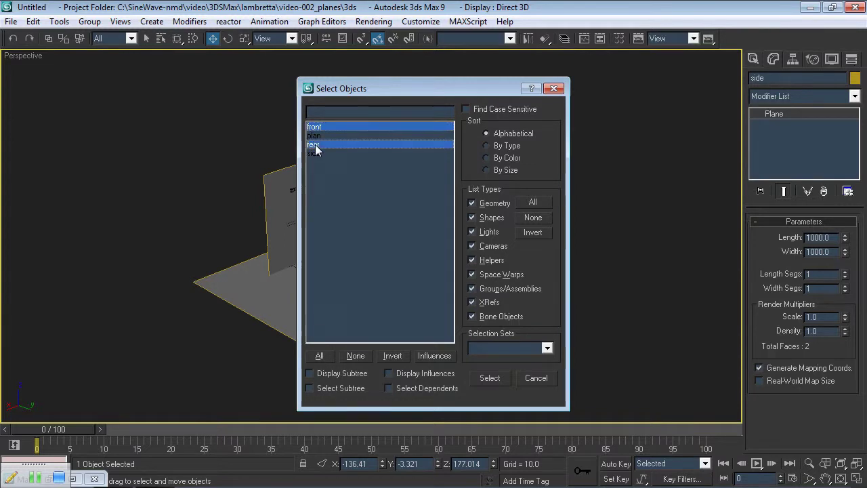
pyautogui.click(491, 377)
# Step: Turn on Backface Cull for the front and rear planes in Display Properties
pyautogui.click(832, 59)
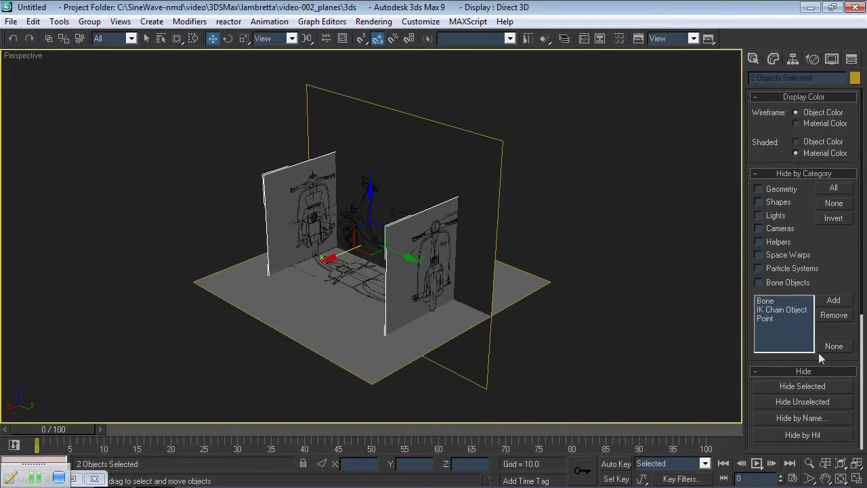
pyautogui.moveTo(854, 418); pyautogui.dragTo(855, 205)
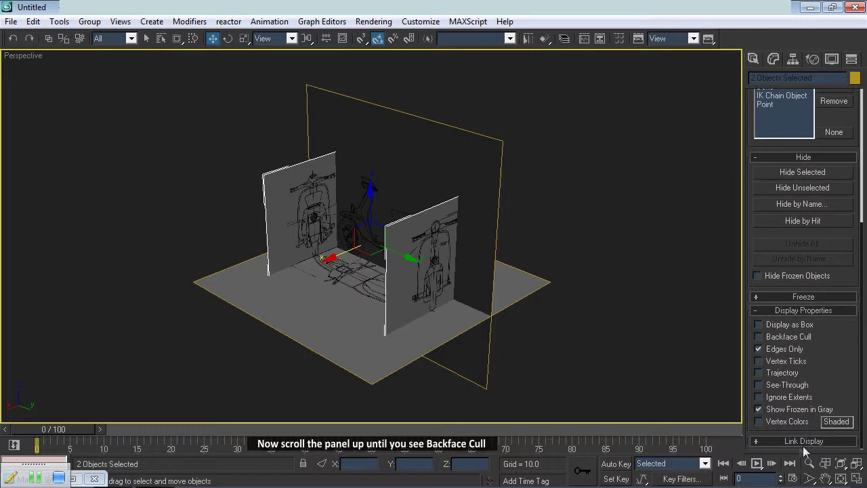
pyautogui.click(760, 349)
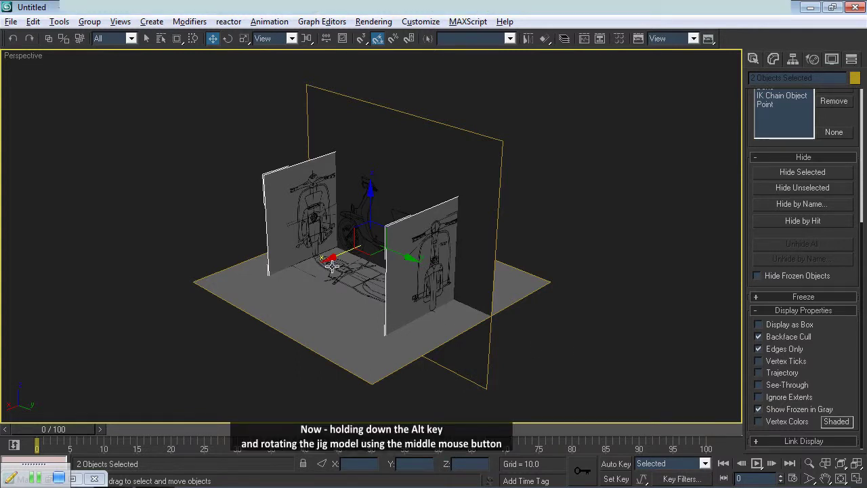
pyautogui.keyDown('alt'); pyautogui.moveTo(330, 265); pyautogui.dragTo(350, 253, button='middle'); pyautogui.keyUp('alt')
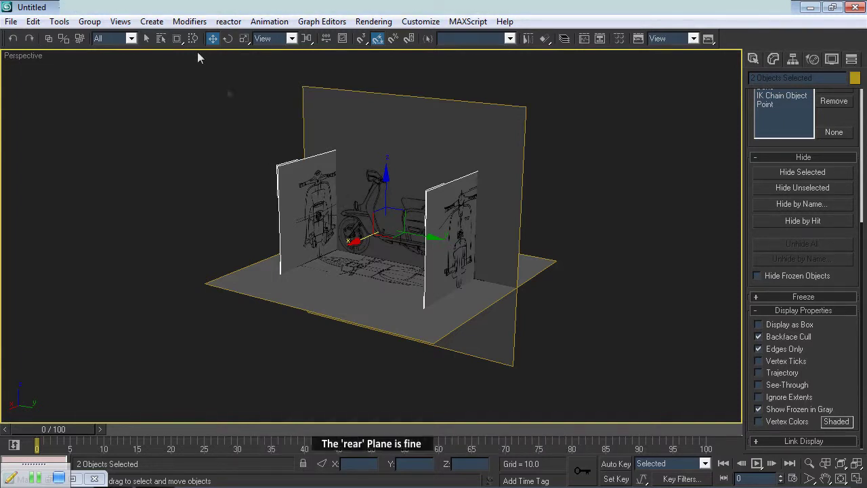
# Step: Rotate the front plane about 180° around Z to face inward, then deselect it
pyautogui.click(162, 39)
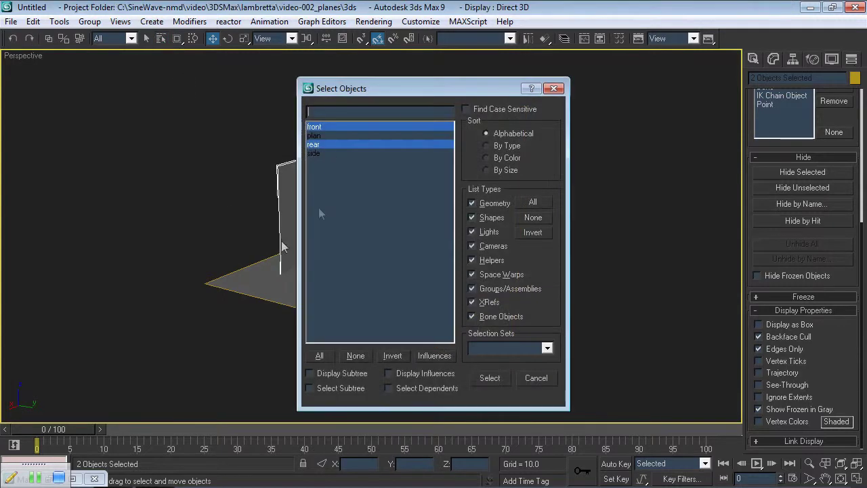
pyautogui.click(313, 128)
pyautogui.doubleClick(313, 128)
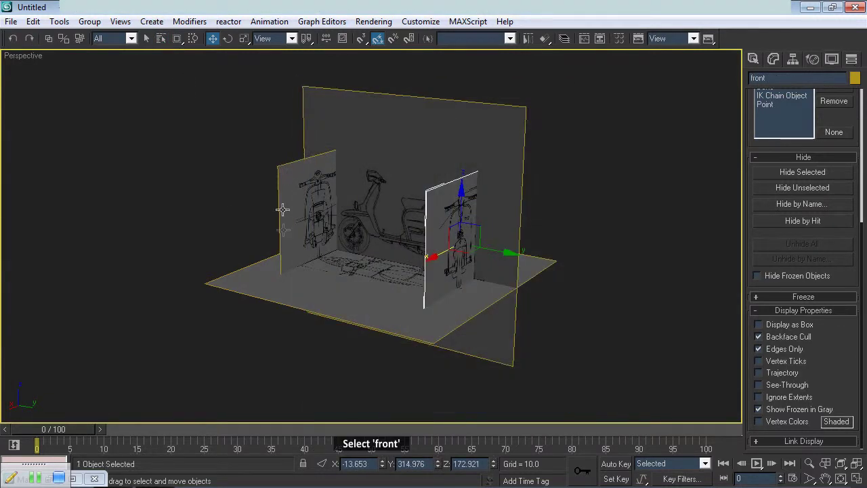
pyautogui.click(228, 38)
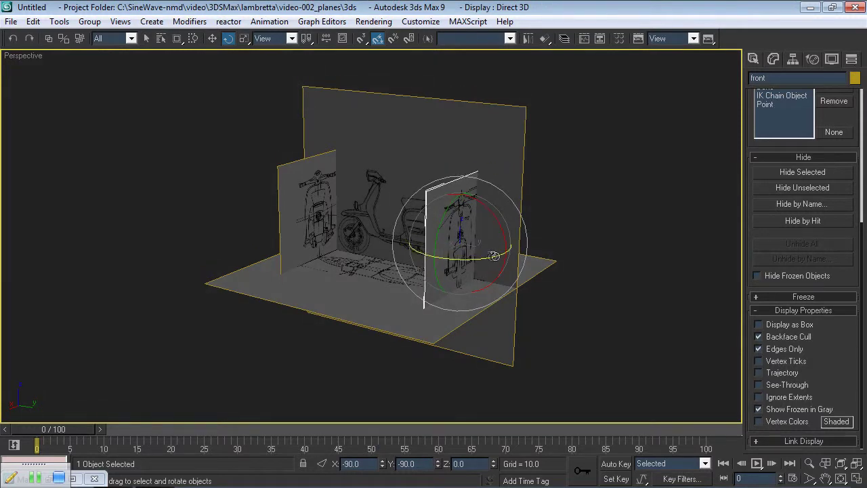
pyautogui.moveTo(495, 256); pyautogui.dragTo(369, 255)
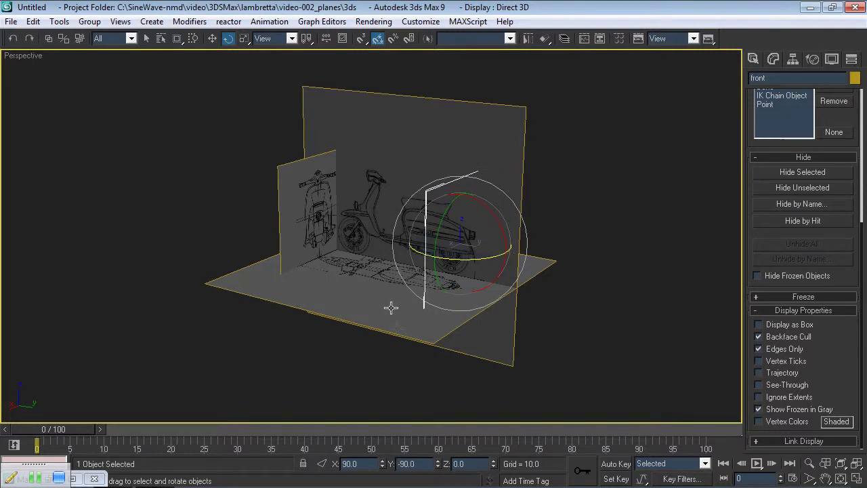
pyautogui.click(182, 140)
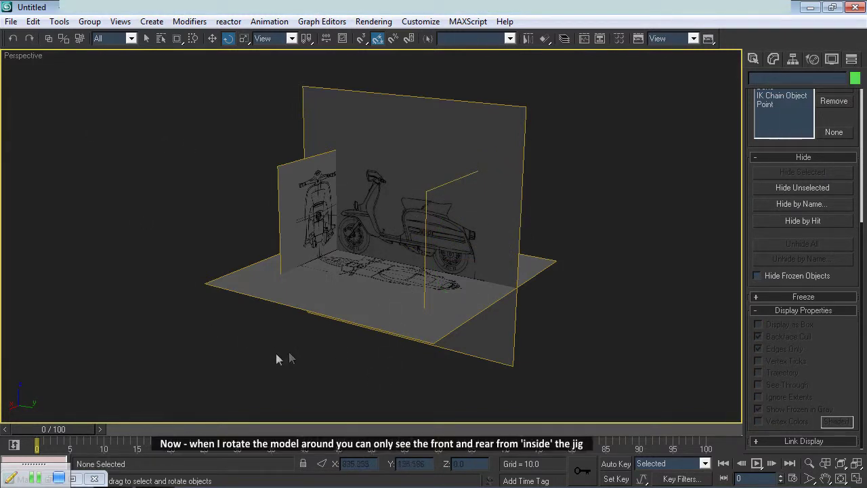
pyautogui.keyDown('alt'); pyautogui.moveTo(511, 261); pyautogui.dragTo(575, 247, button='middle'); pyautogui.keyUp('alt')
pyautogui.moveTo(520, 250)
pyautogui.keyDown('alt'); pyautogui.mouseDown(button='middle')
pyautogui.moveTo(449, 252)
pyautogui.moveTo(592, 255)
pyautogui.moveTo(511, 259)
pyautogui.mouseUp(button='middle'); pyautogui.keyUp('alt')
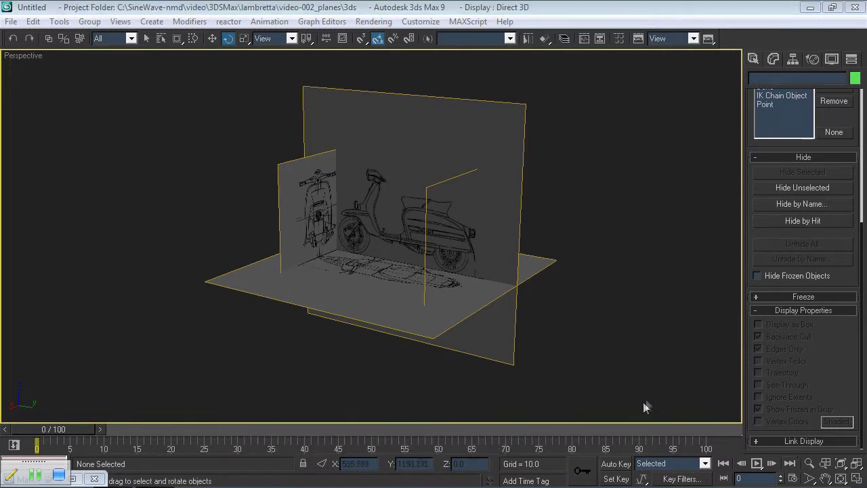
# Step: In Object Properties, freeze all four planes with Show Frozen in Gray turned off
pyautogui.moveTo(654, 397); pyautogui.dragTo(141, 63)
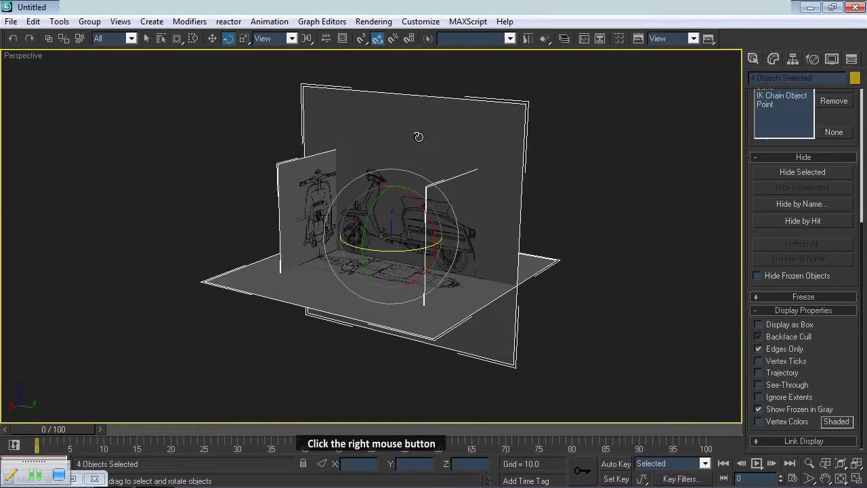
pyautogui.rightClick(416, 136)
pyautogui.click(454, 204)
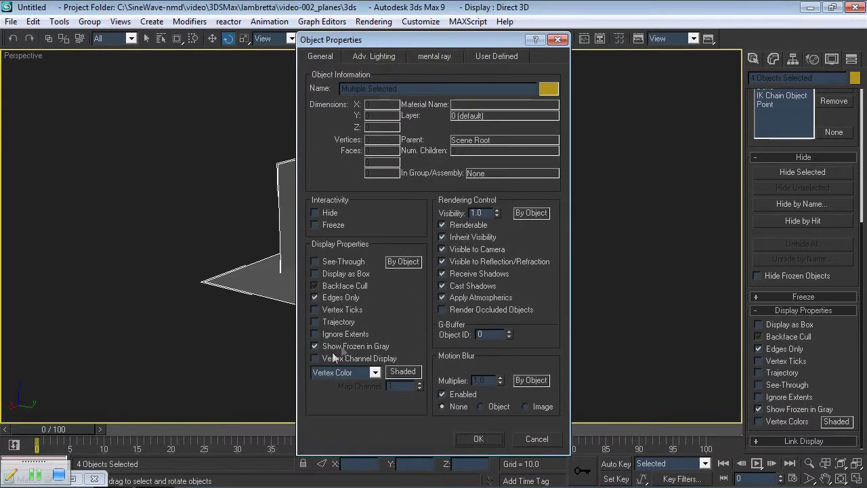
pyautogui.click(314, 345)
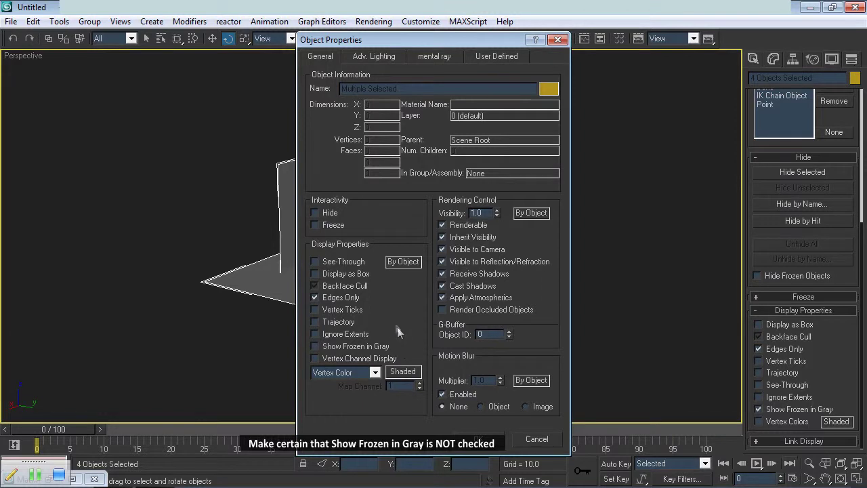
pyautogui.click(316, 224)
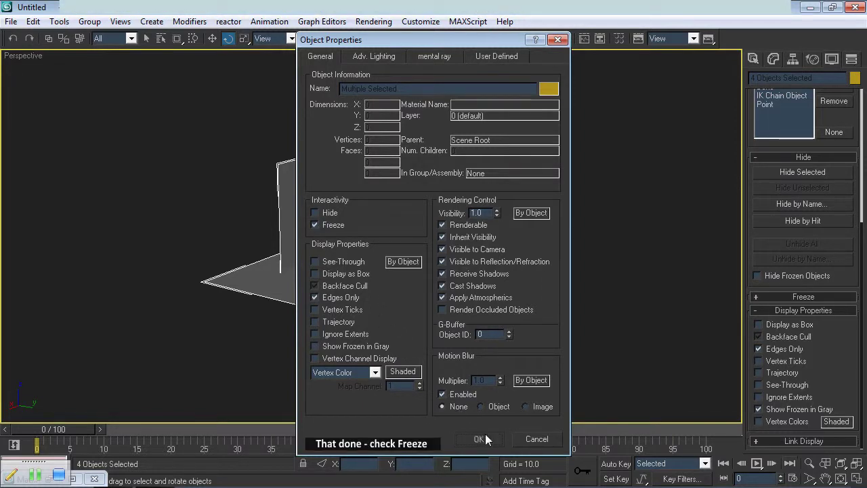
pyautogui.click(485, 436)
# Step: Check that marquee drags no longer select any of the frozen planes
pyautogui.moveTo(581, 386); pyautogui.dragTo(386, 201)
pyautogui.moveTo(607, 392); pyautogui.dragTo(487, 369)
pyautogui.moveTo(739, 415); pyautogui.dragTo(129, 74)
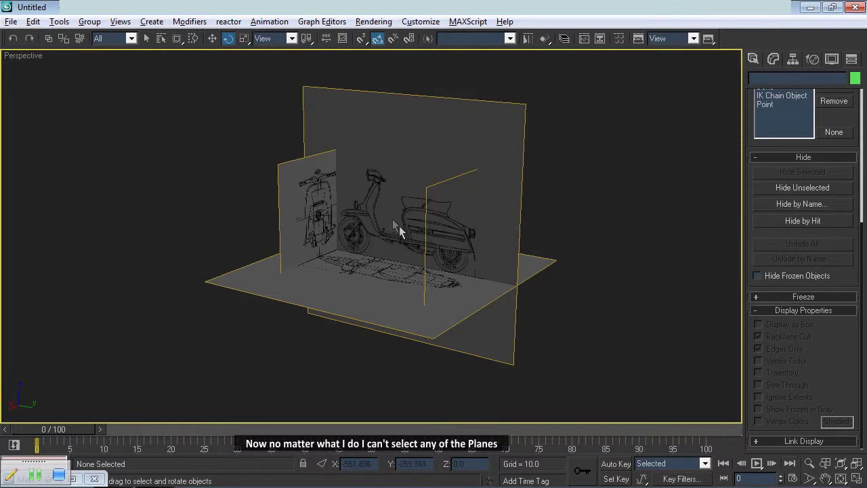
pyautogui.keyDown('alt'); pyautogui.moveTo(393, 223); pyautogui.dragTo(469, 265, button='middle'); pyautogui.keyUp('alt')
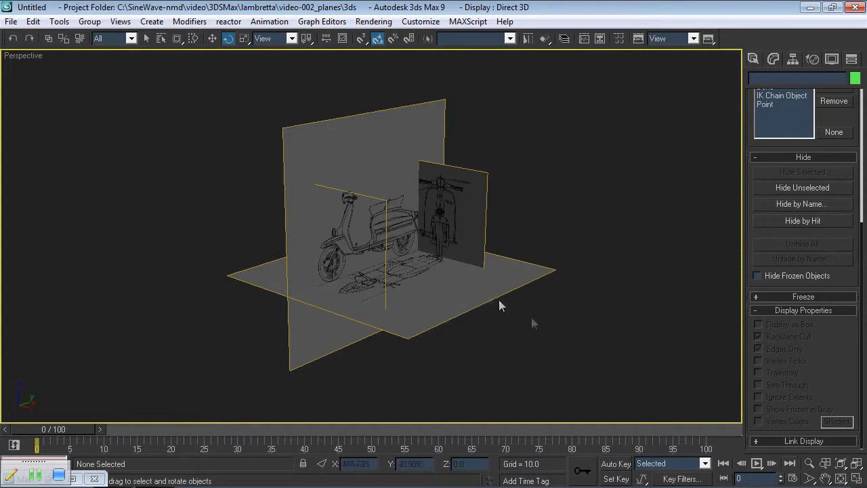